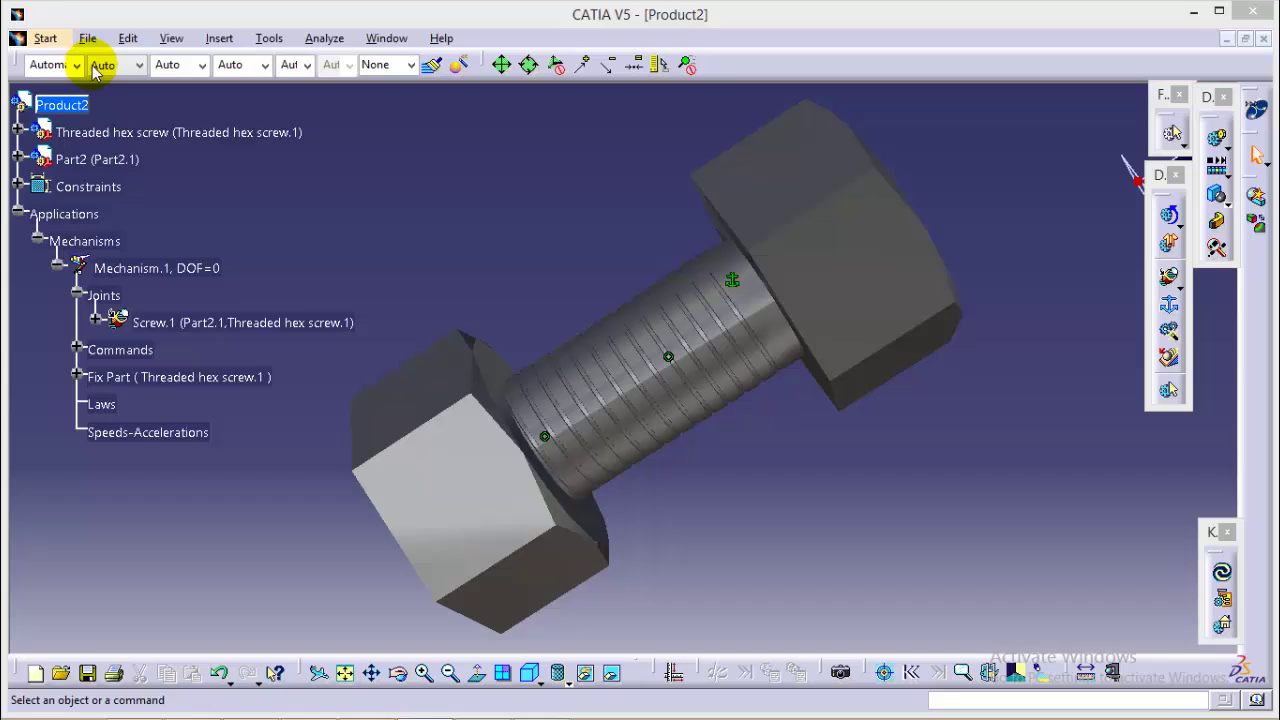
# Create a new empty product in the DMU Kinematics workbench
pyautogui.click(45, 38)
pyautogui.click(62, 198)
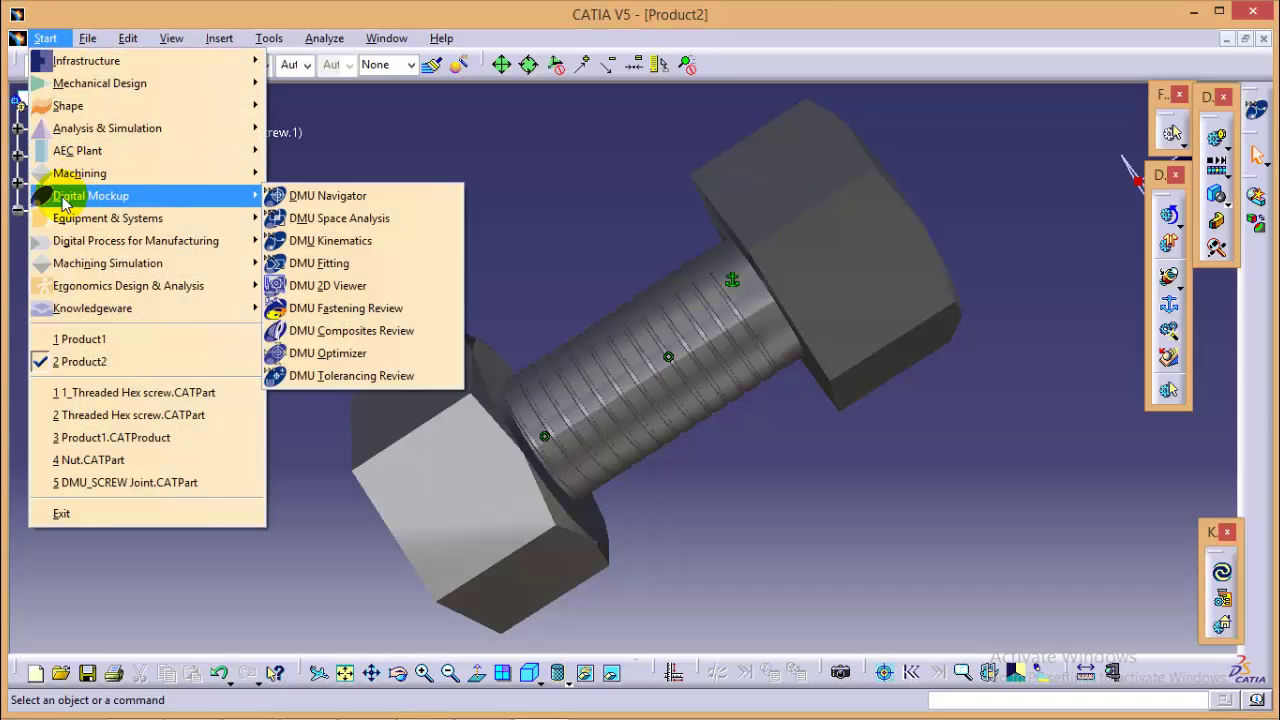
pyautogui.click(328, 242)
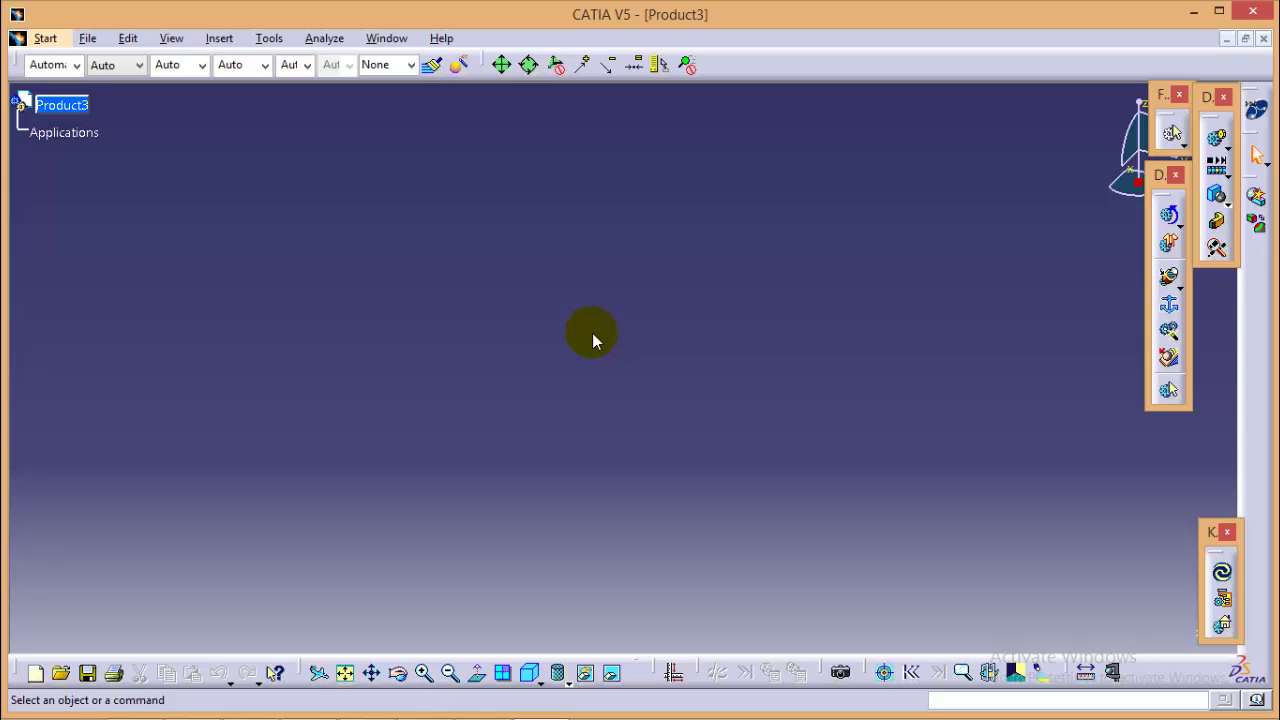
# Insert the existing component 1_Threaded Hex screw.CATPart into the Product3 assembly
pyautogui.click(219, 38)
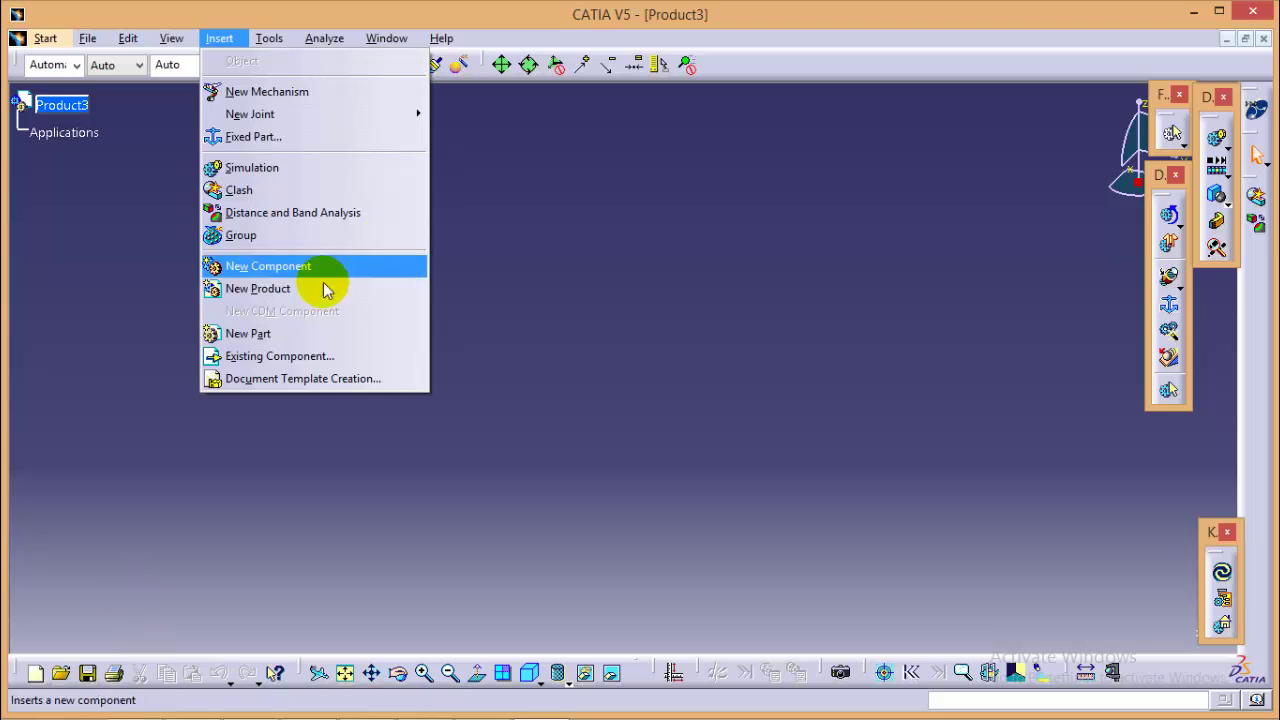
pyautogui.click(285, 360)
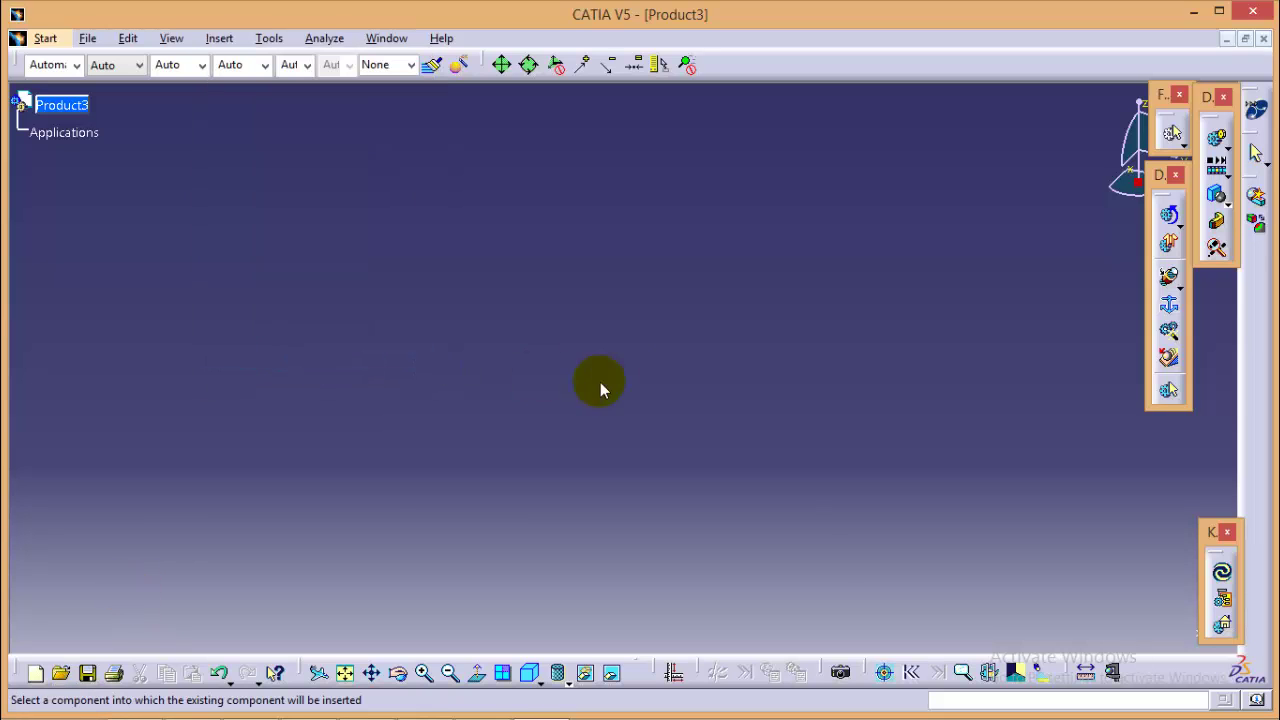
pyautogui.click(62, 105)
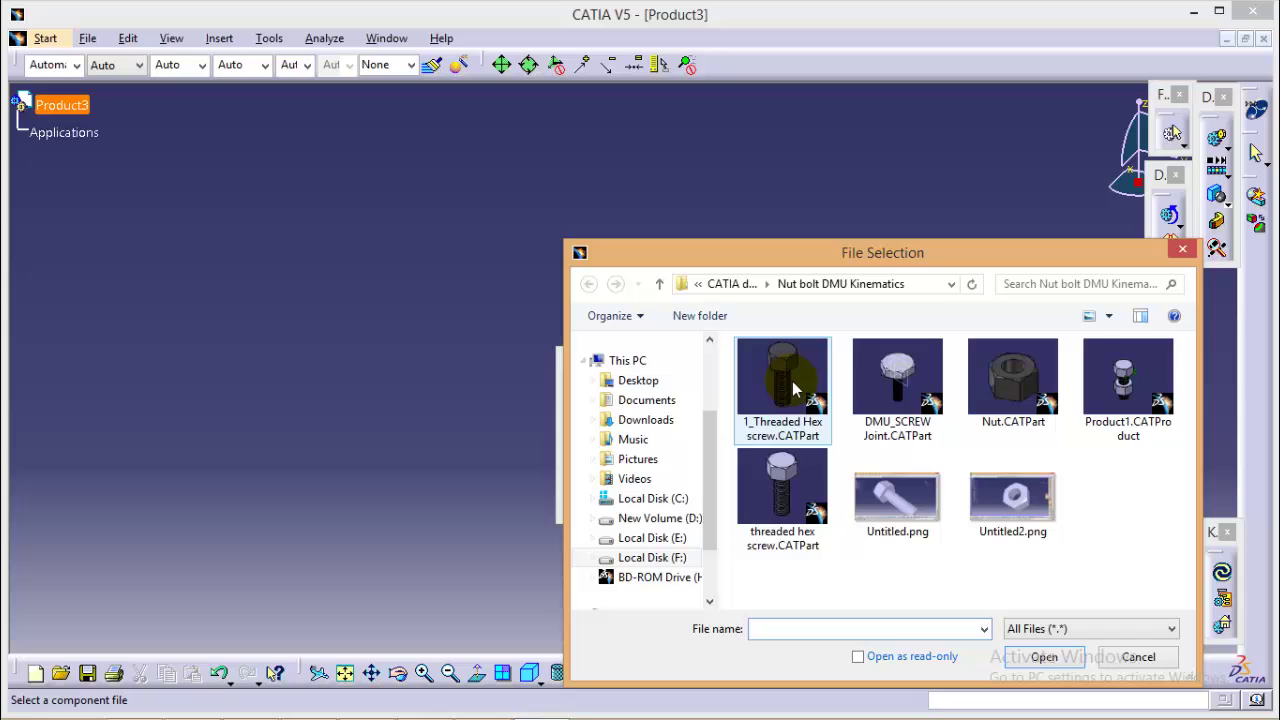
pyautogui.click(780, 377)
pyautogui.click(1060, 657)
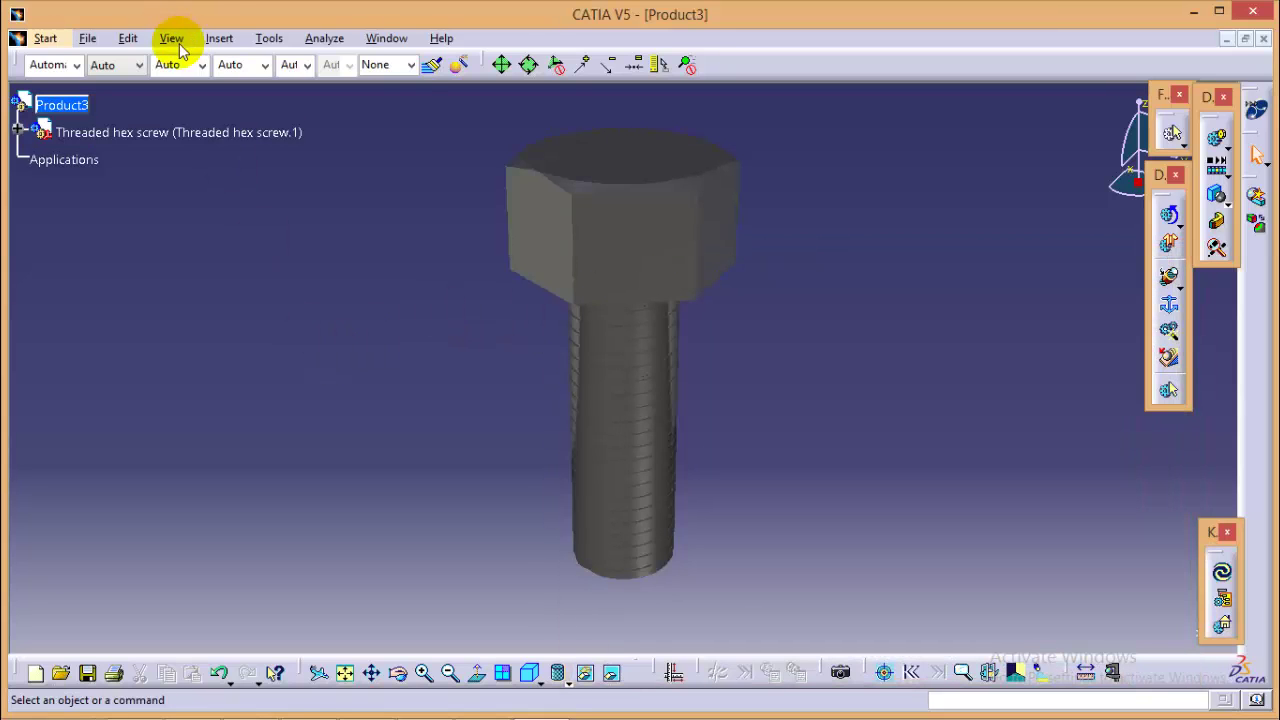
# Insert the existing component Nut.CATPart into Product3 alongside the threaded hex screw
pyautogui.click(219, 38)
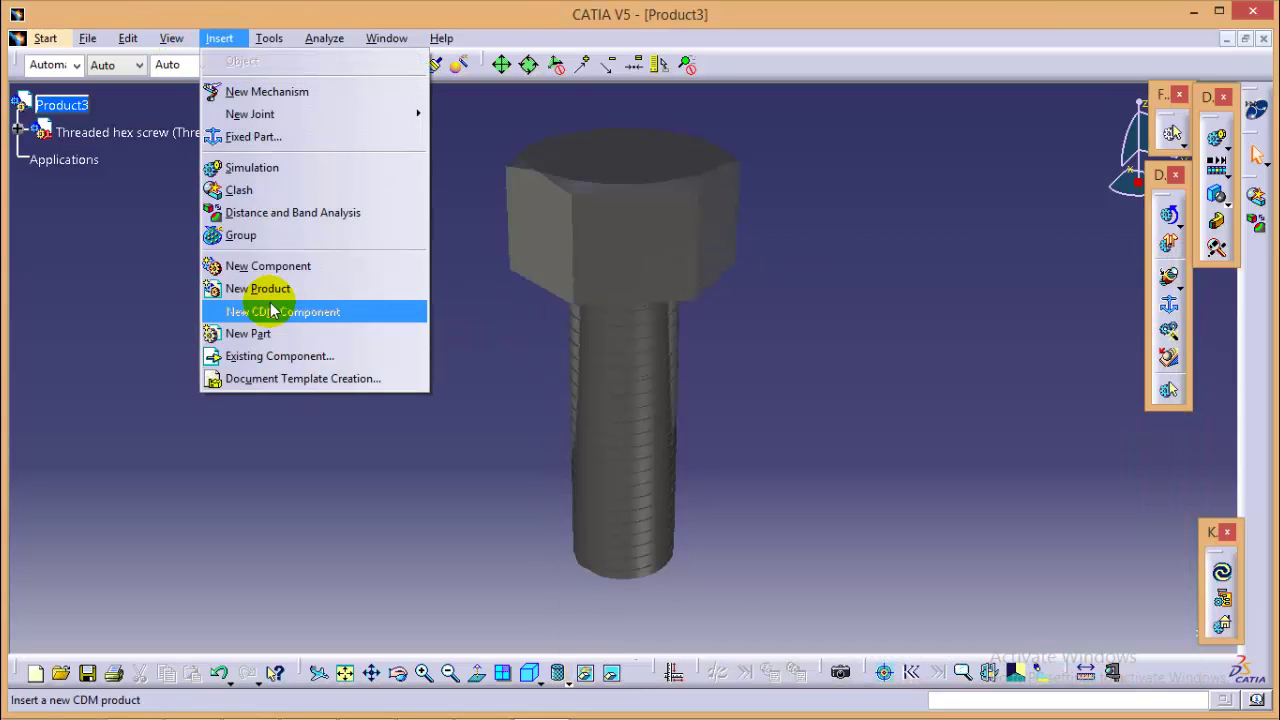
pyautogui.click(251, 354)
pyautogui.click(50, 106)
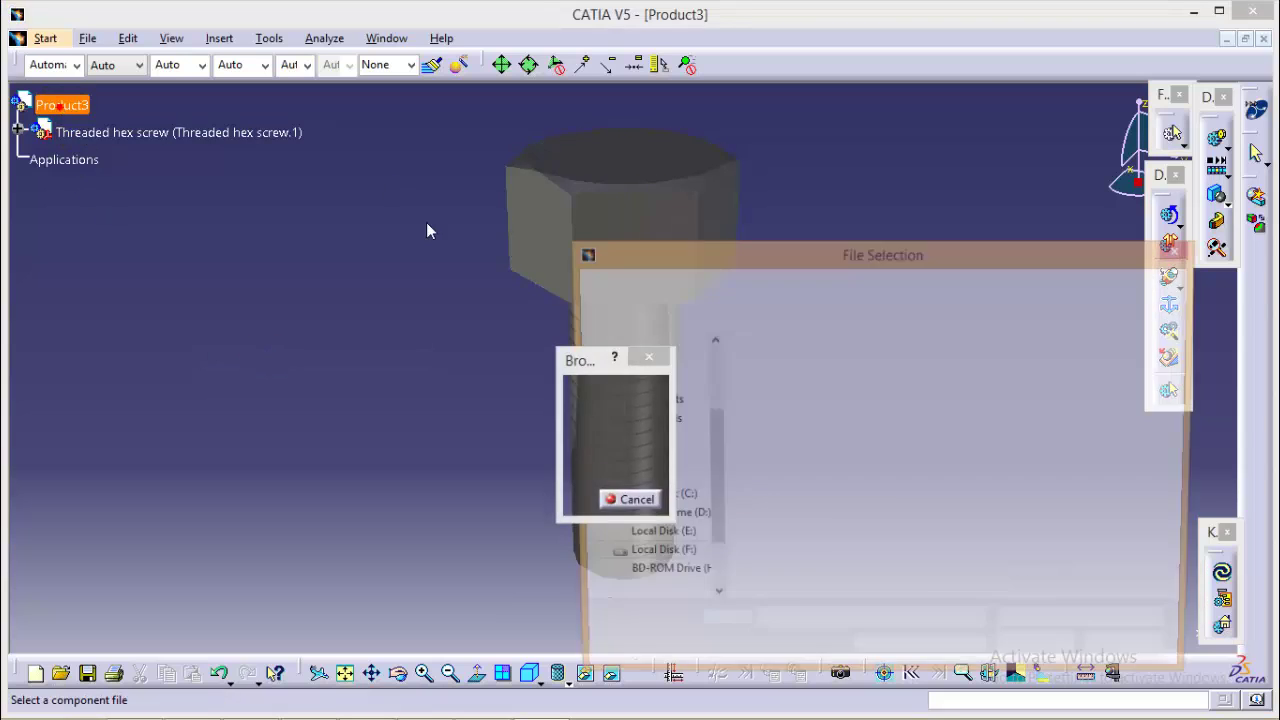
pyautogui.click(1003, 403)
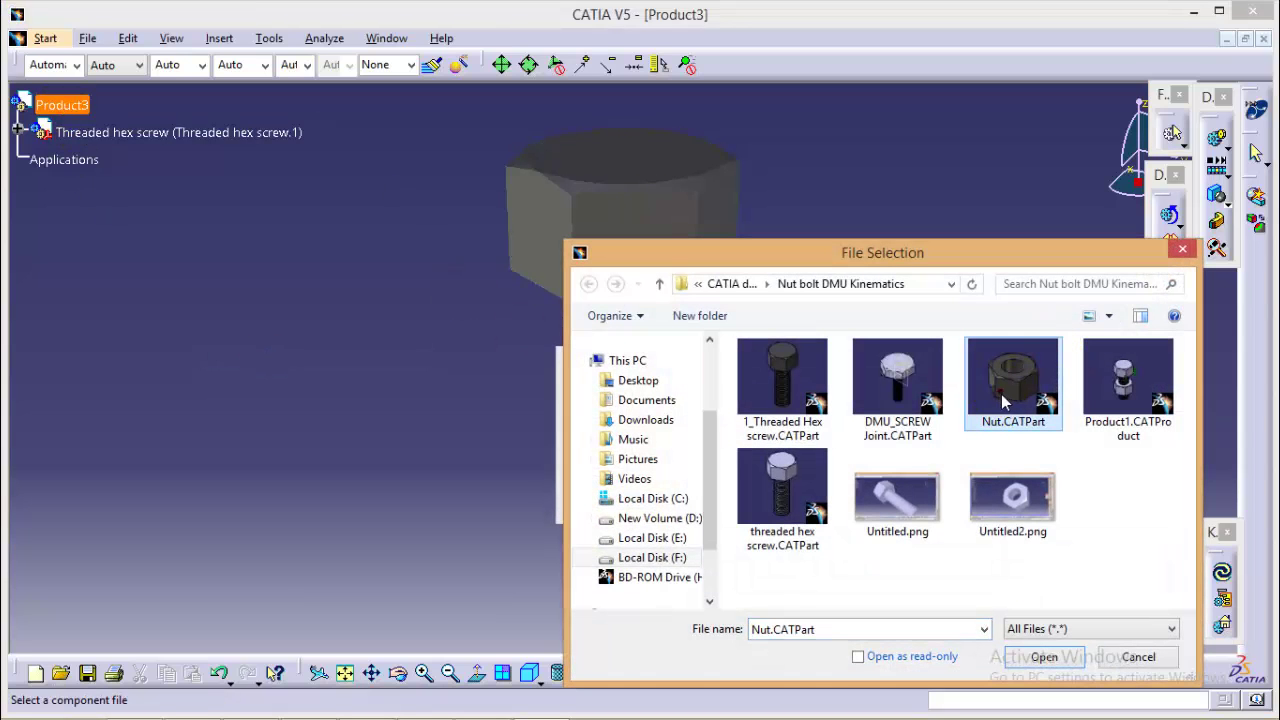
pyautogui.click(1044, 656)
# Switch the Product3 assembly to the Assembly Design workbench
pyautogui.moveTo(400, 378); pyautogui.dragTo(751, 486, button='middle')
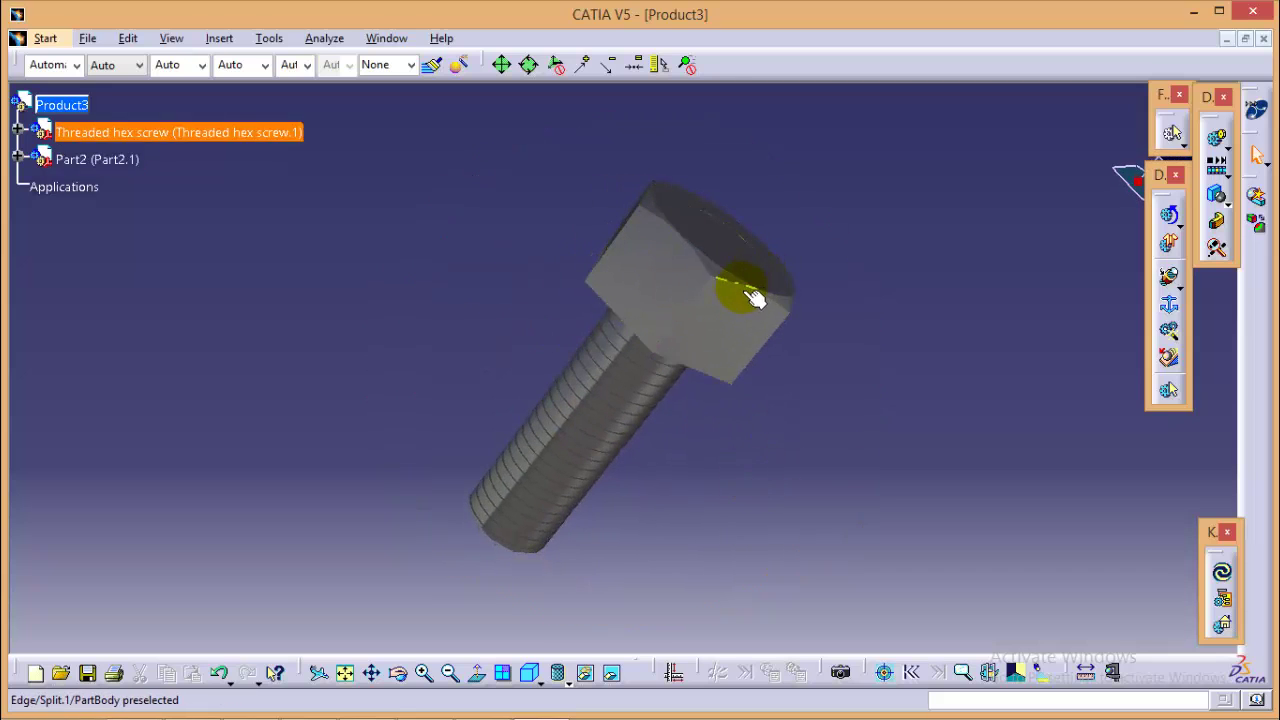
pyautogui.click(44, 38)
pyautogui.moveTo(150, 83)
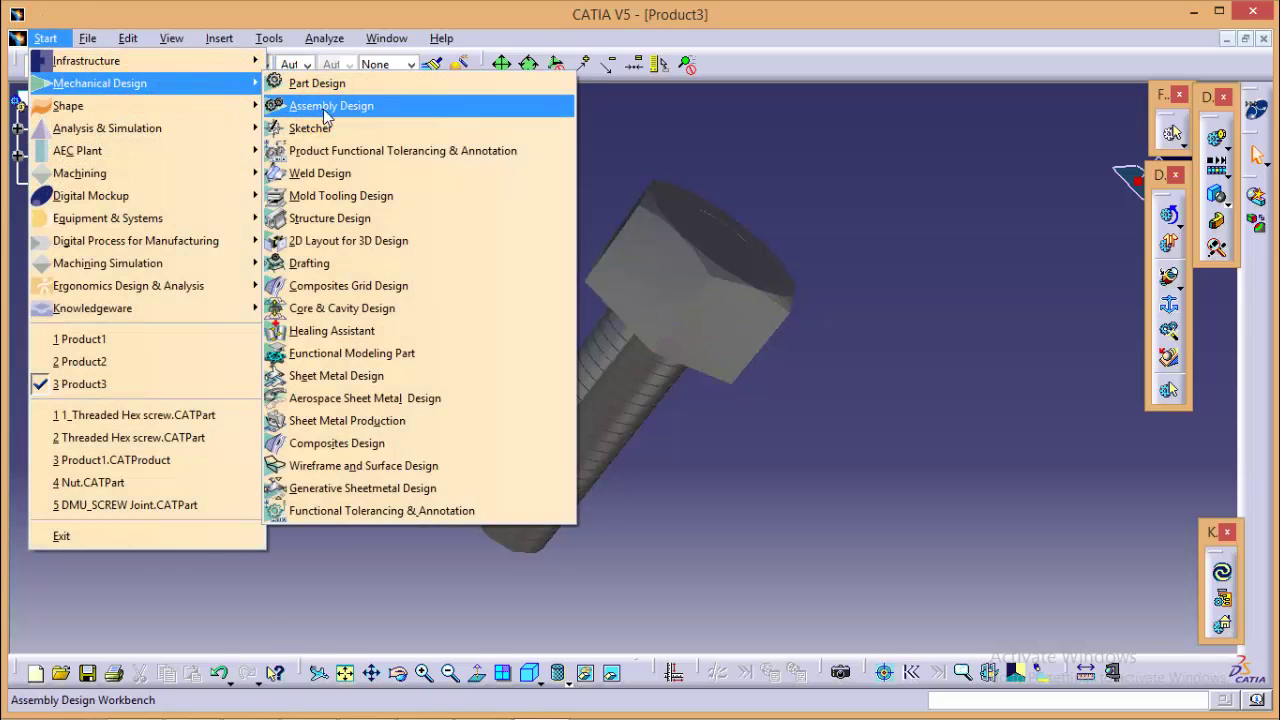
pyautogui.click(300, 103)
# Manipulate the nut along the Z axis until it sits clear of the screw's threaded end
pyautogui.click(1208, 340)
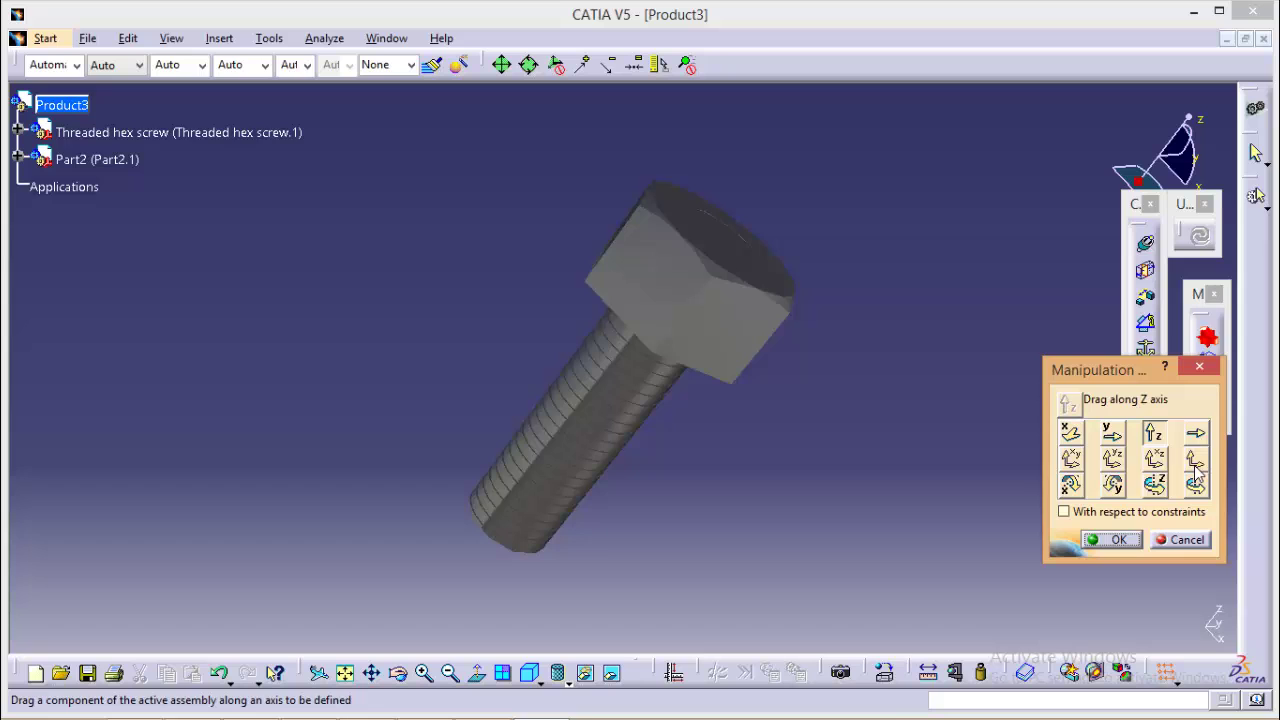
pyautogui.click(1153, 432)
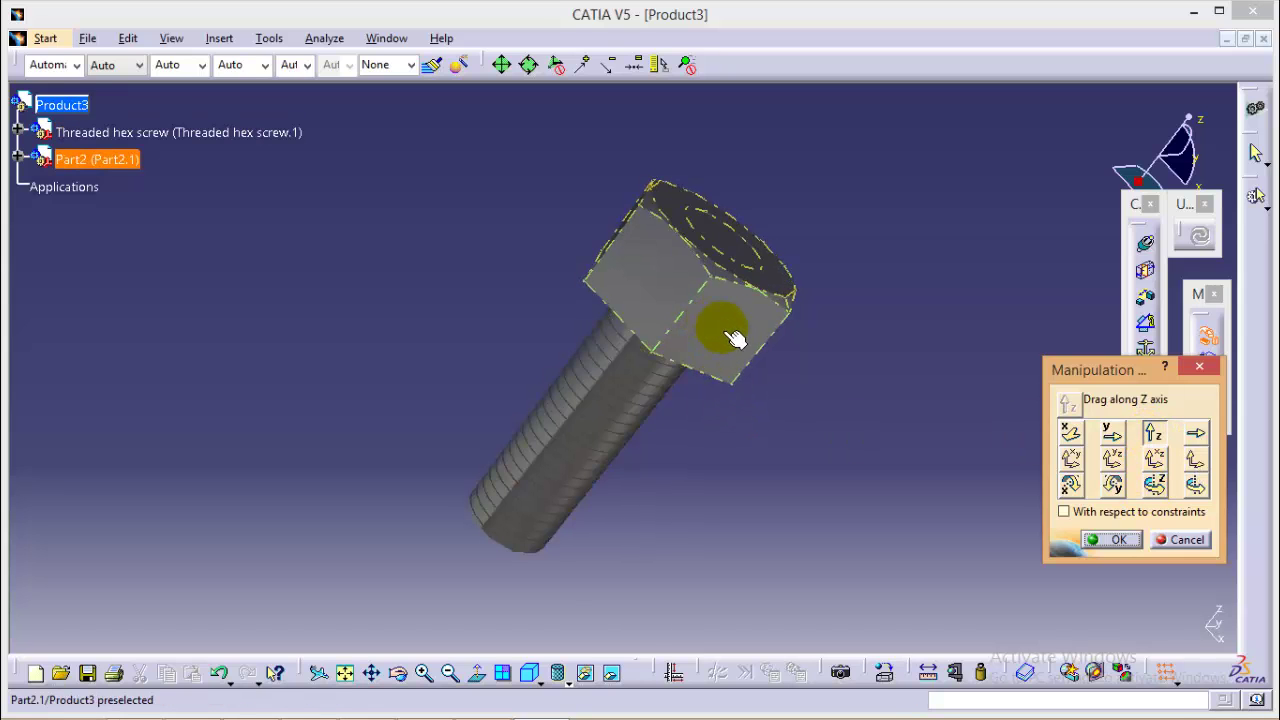
pyautogui.moveTo(737, 343); pyautogui.dragTo(332, 549)
pyautogui.moveTo(423, 306); pyautogui.dragTo(740, 503, button='middle')
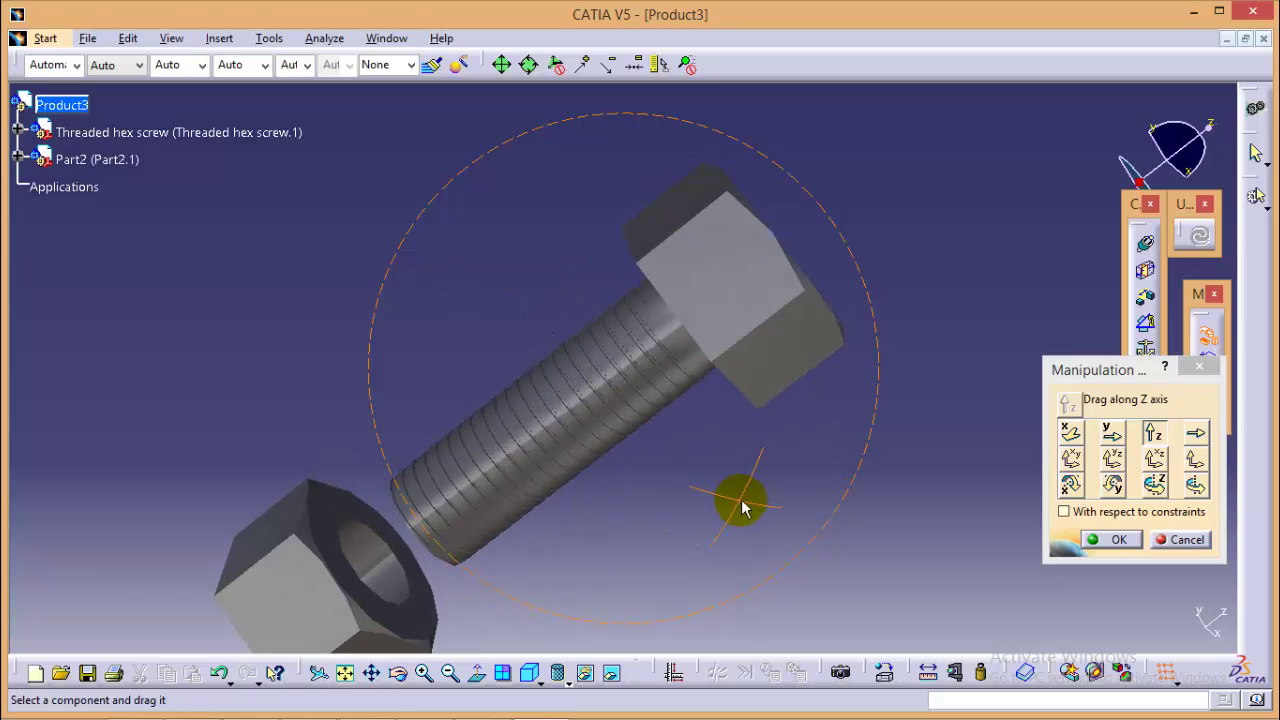
pyautogui.click(1108, 539)
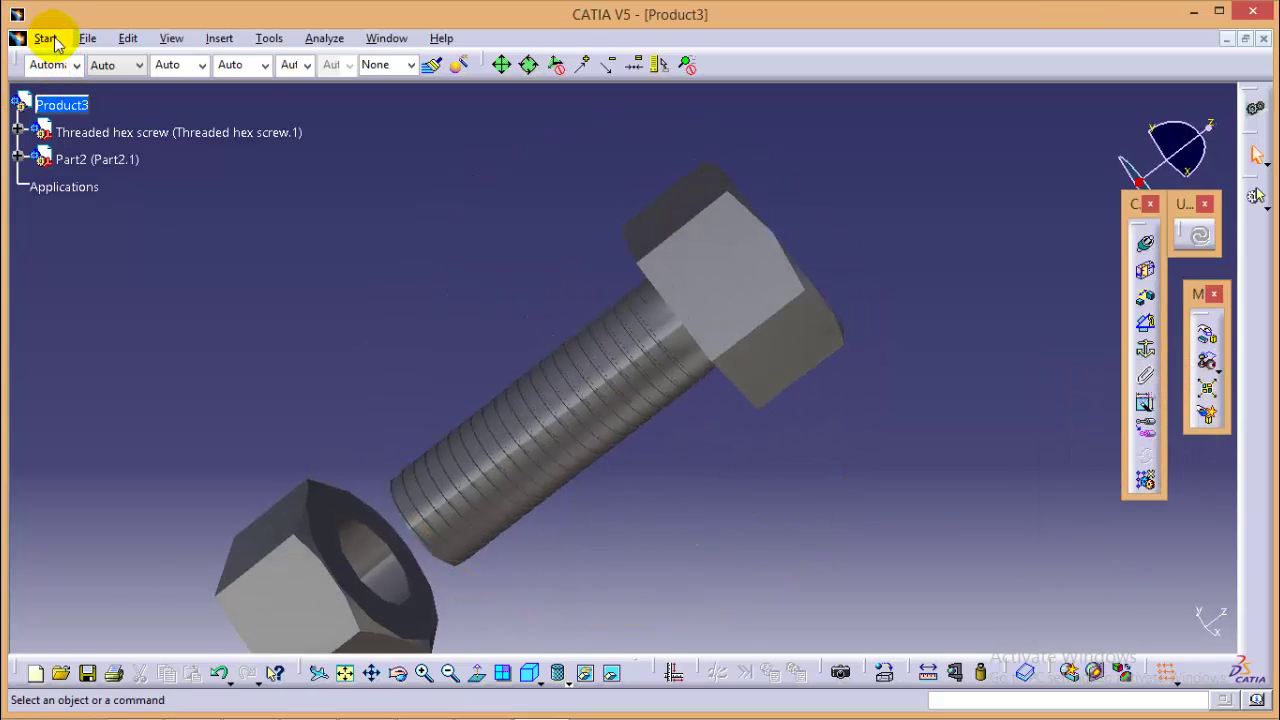
# Return the assembly to the DMU Kinematics workbench
pyautogui.click(45, 38)
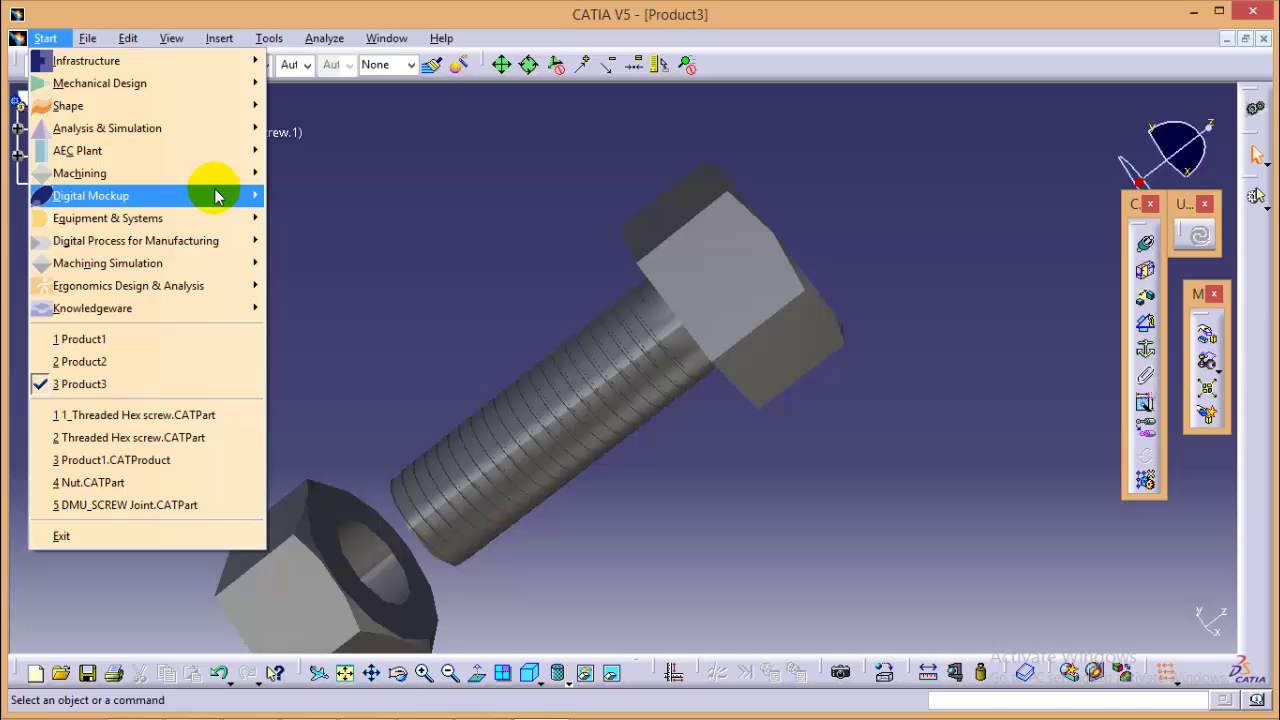
pyautogui.moveTo(214, 195)
pyautogui.click(300, 240)
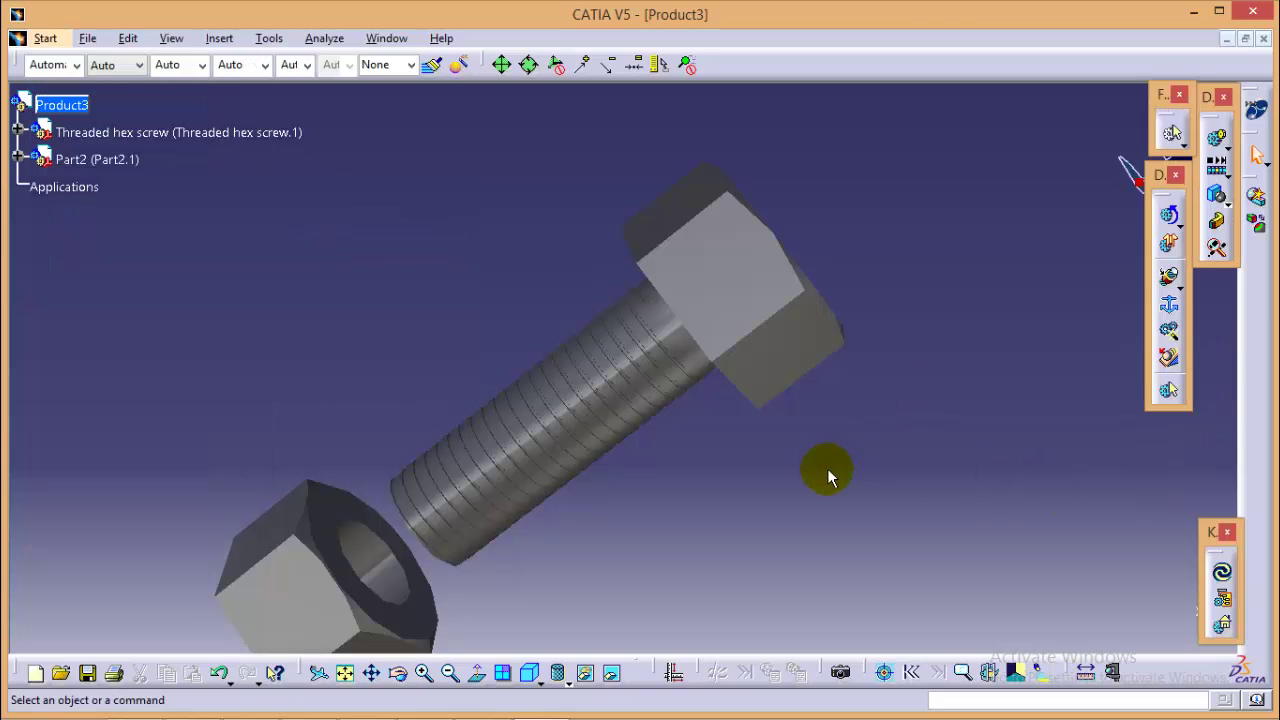
pyautogui.moveTo(766, 486); pyautogui.dragTo(646, 515, button='middle')
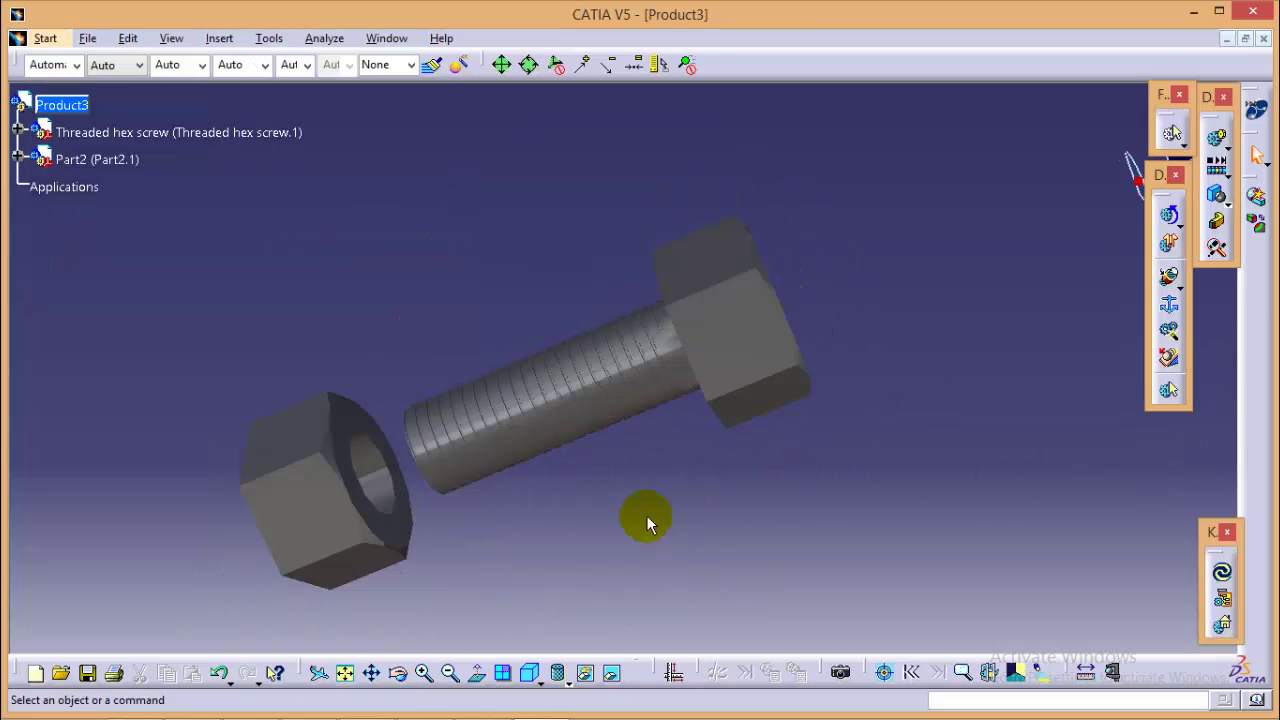
# Create a new mechanism in Product3 and expand the Mechanisms branch of the specification tree
pyautogui.click(219, 40)
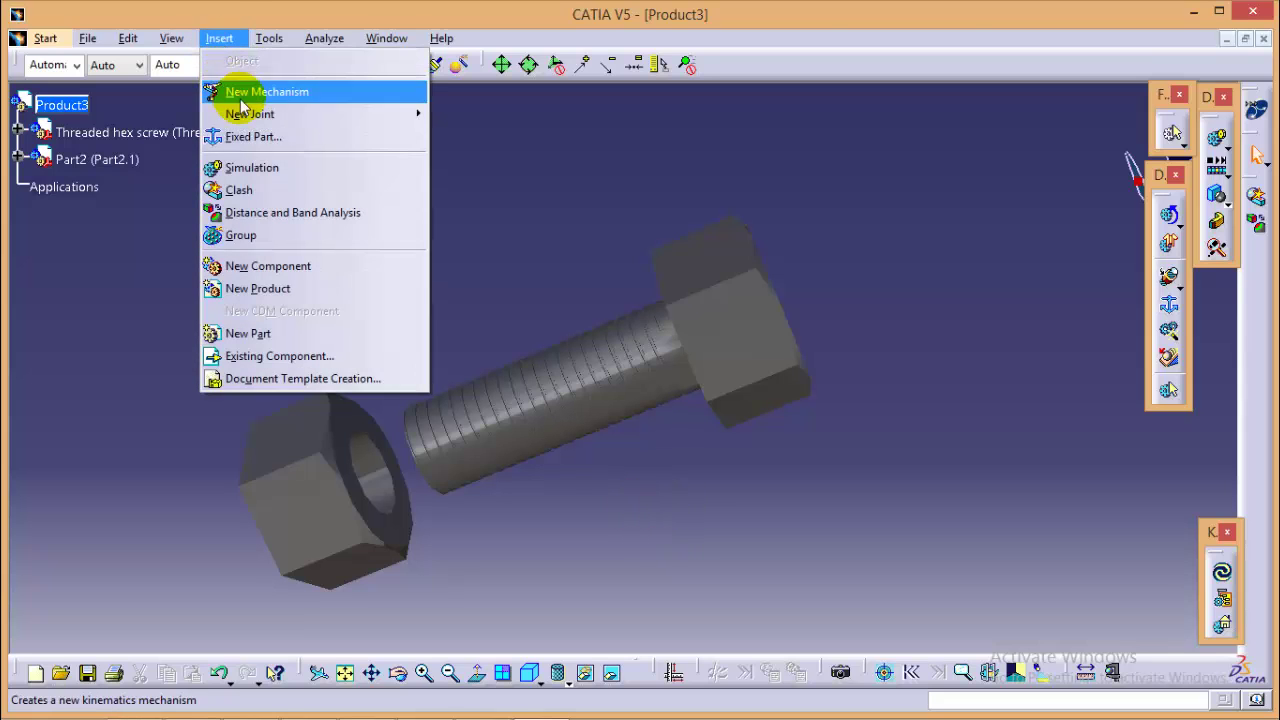
pyautogui.click(1032, 128)
pyautogui.click(219, 38)
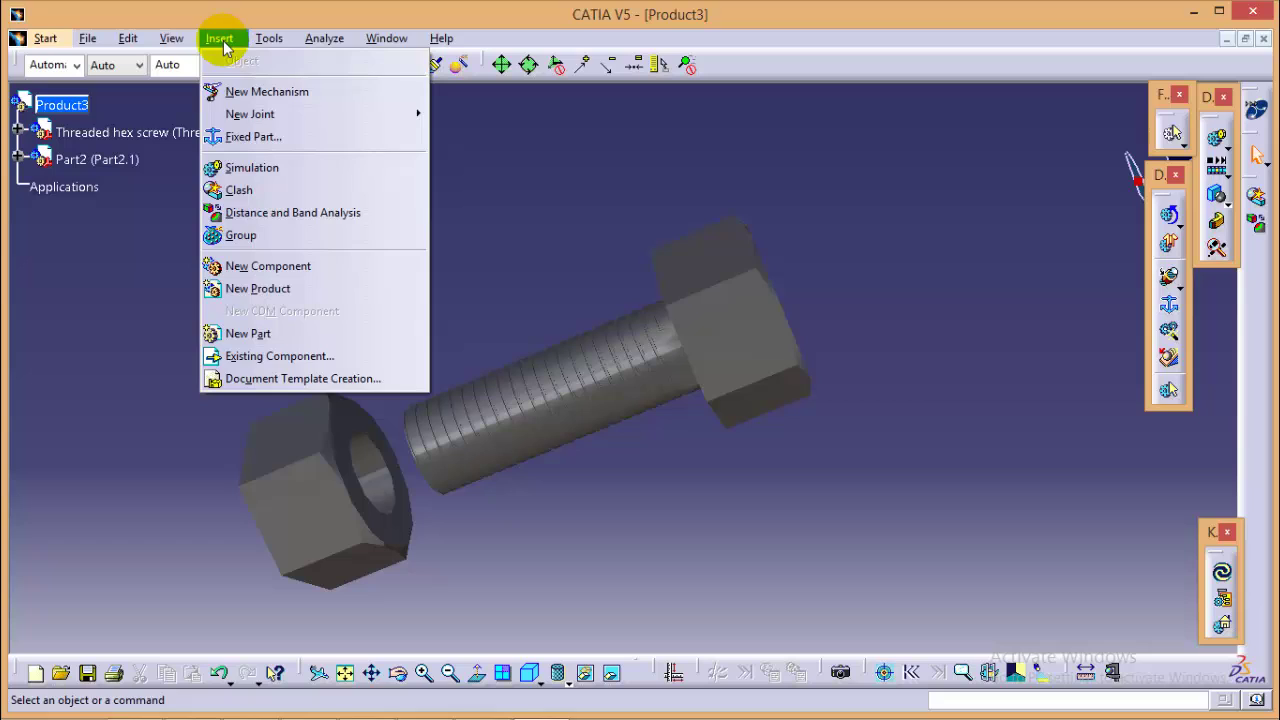
pyautogui.click(258, 94)
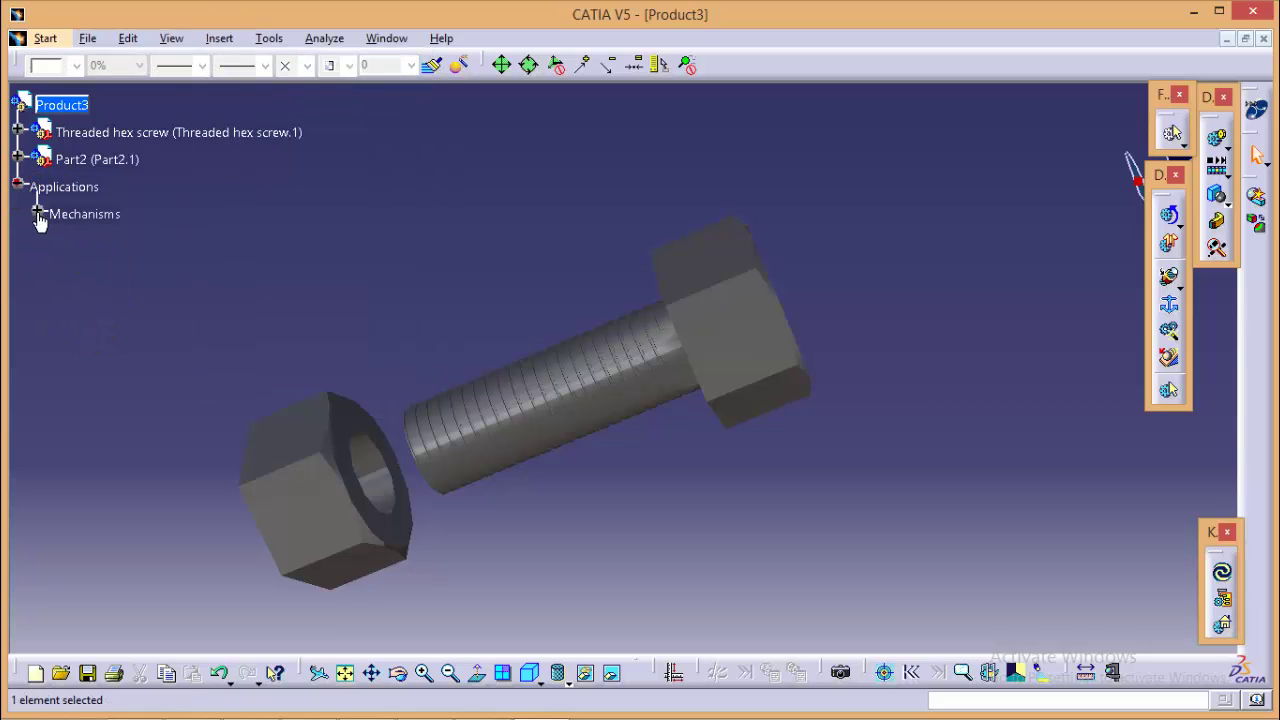
pyautogui.click(39, 214)
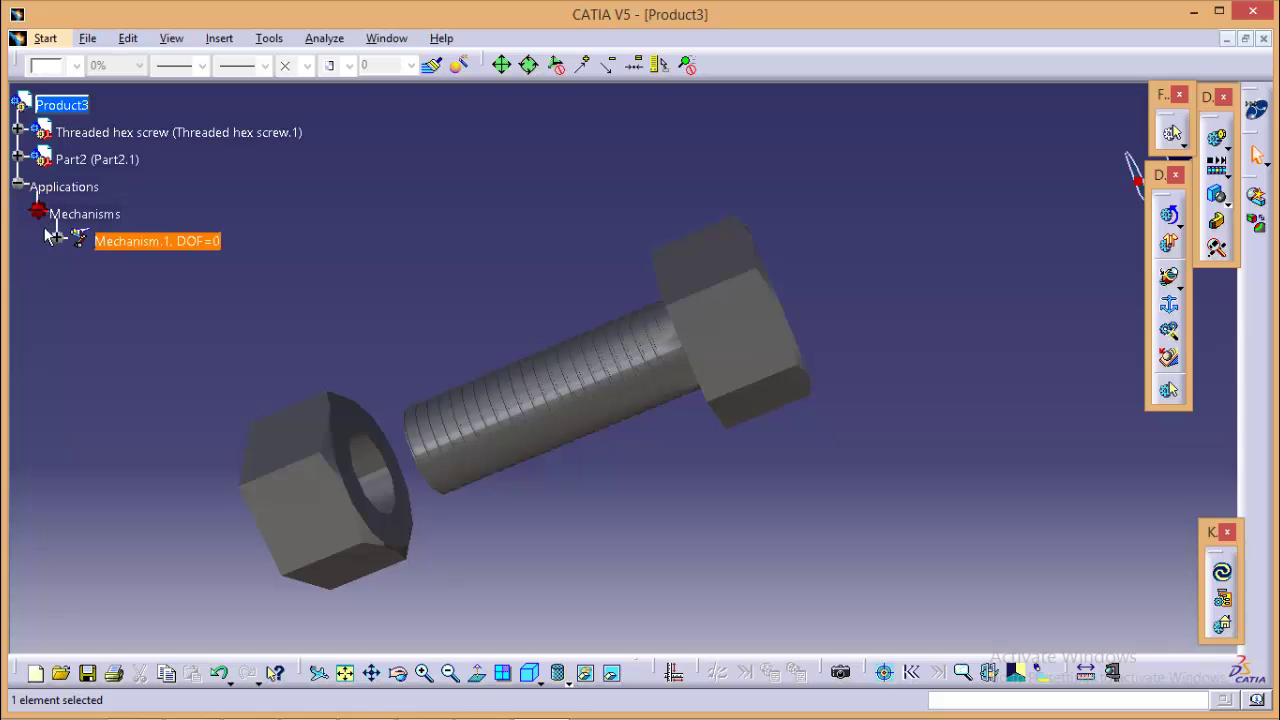
# Define the threaded hex screw as the fixed part of Mechanism.1
pyautogui.click(368, 299)
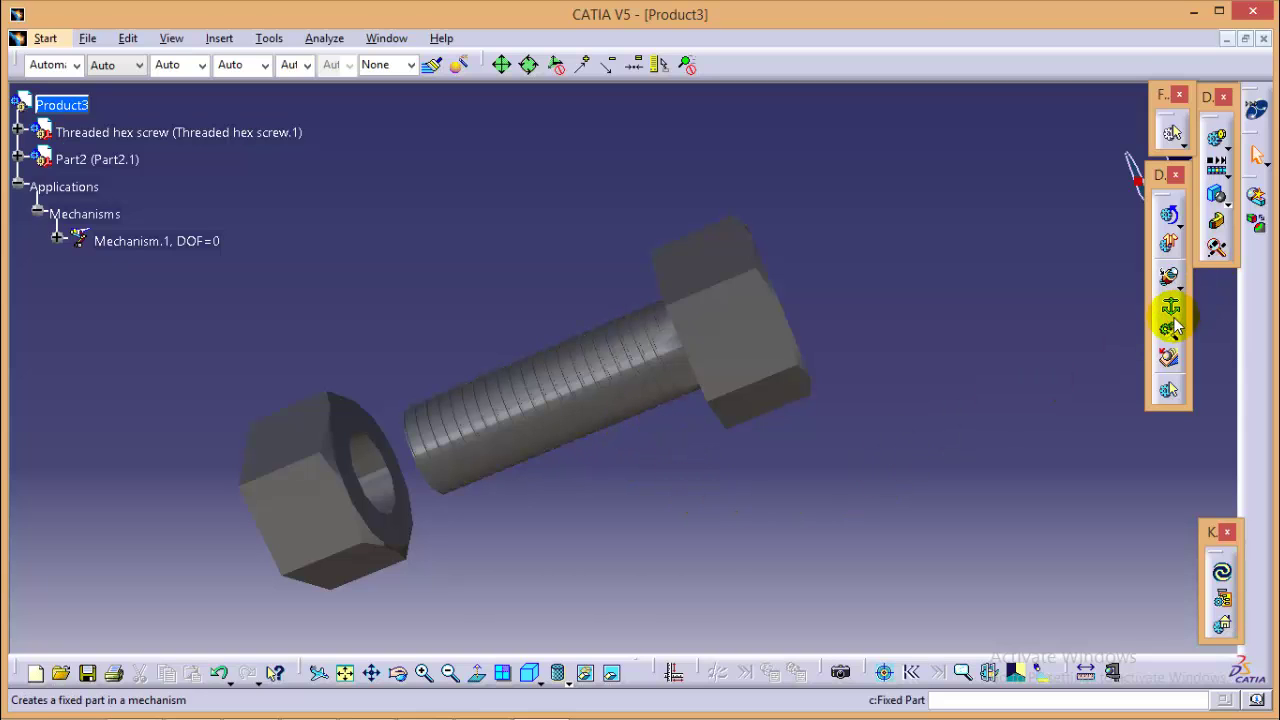
pyautogui.click(1172, 133)
pyautogui.click(607, 393)
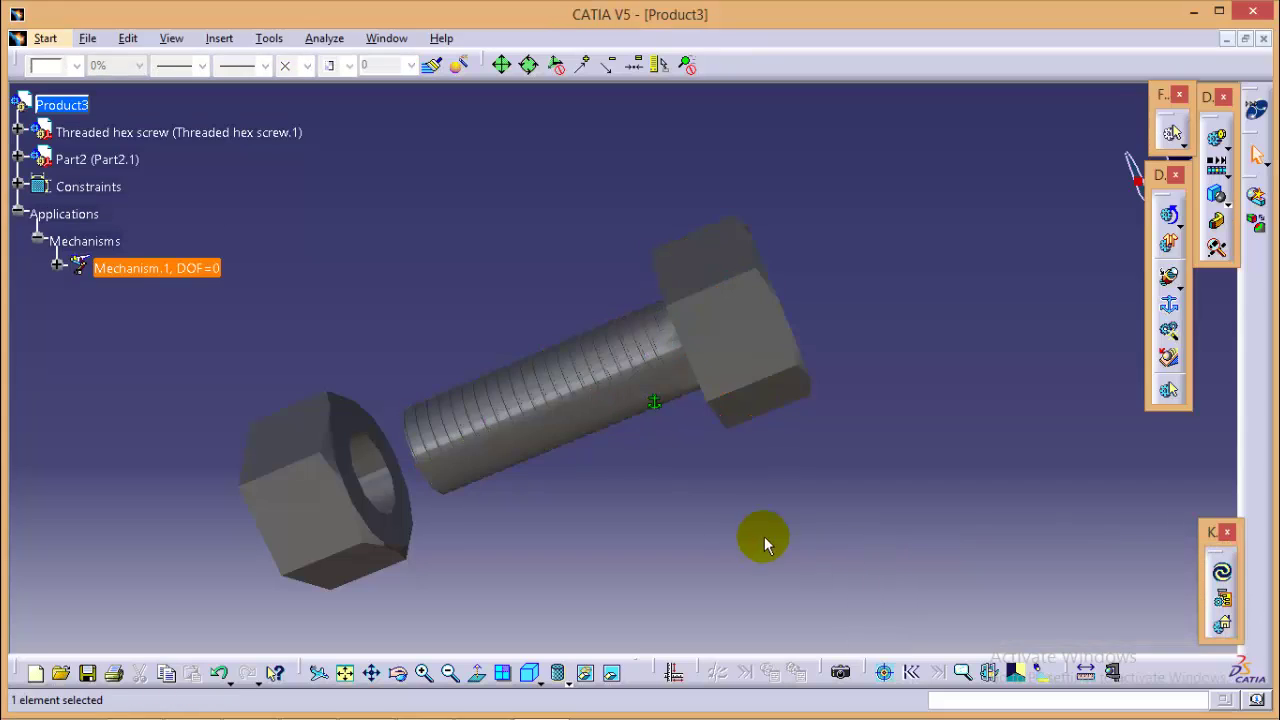
# Set up a Screw joint in Mechanism.1 with the nut's hole axis as Line 1 and the threaded screw's axis as Line 2
pyautogui.moveTo(743, 506); pyautogui.dragTo(614, 371, button='middle')
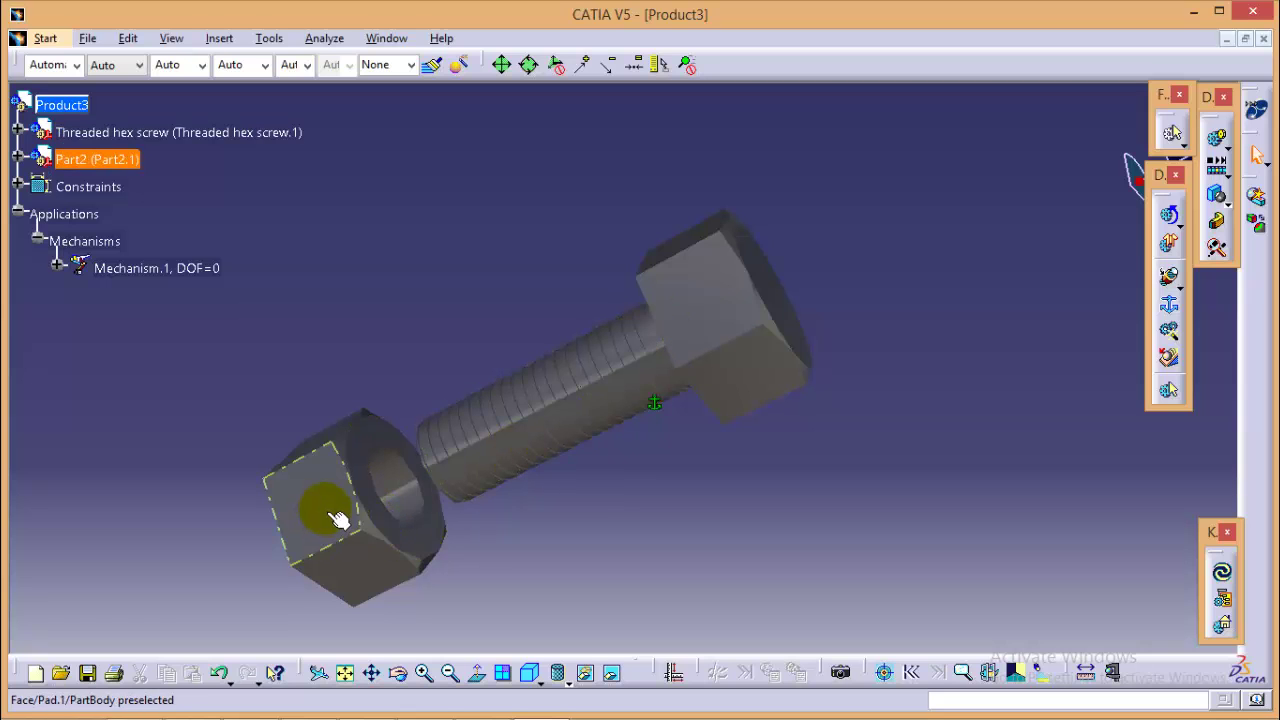
pyautogui.click(219, 40)
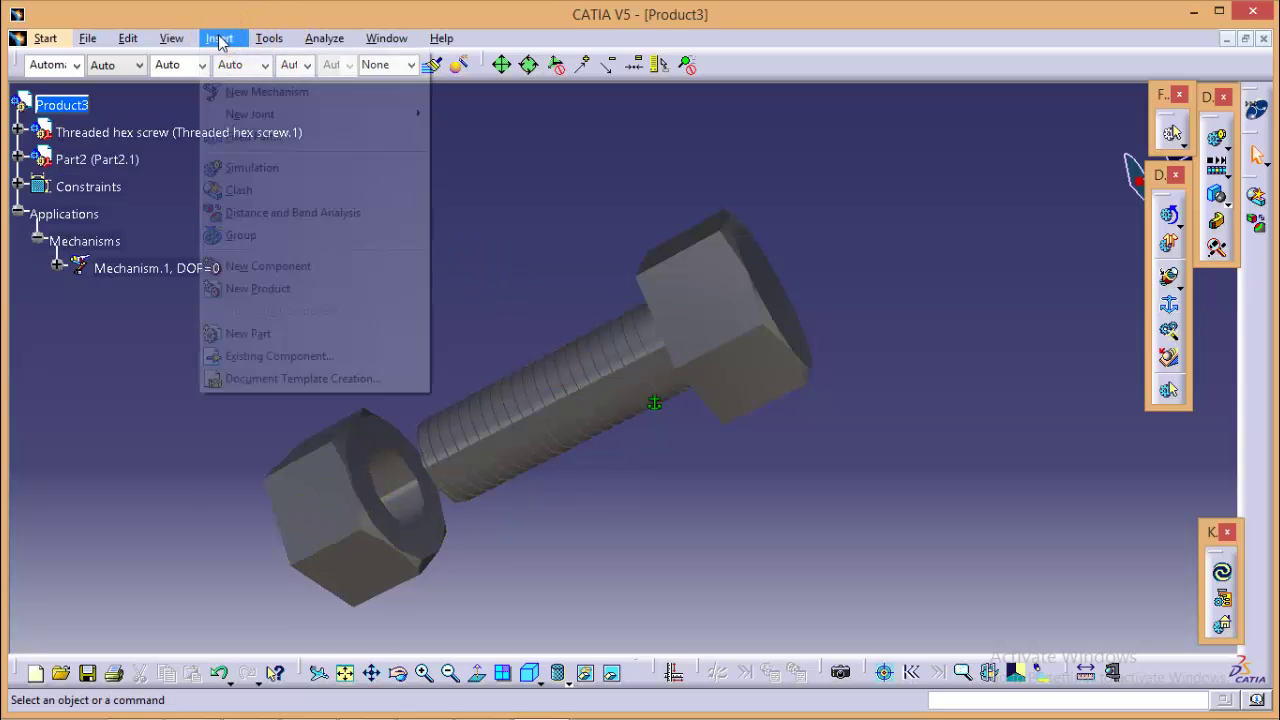
pyautogui.moveTo(366, 114)
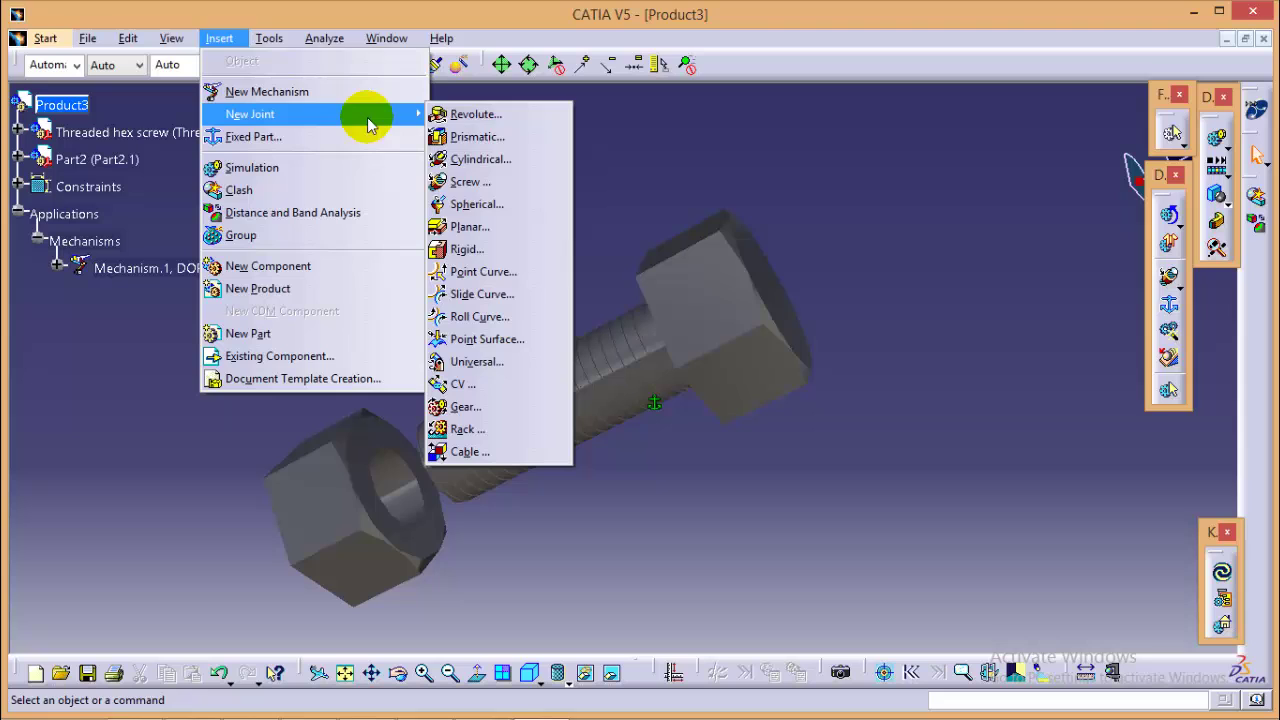
pyautogui.click(488, 183)
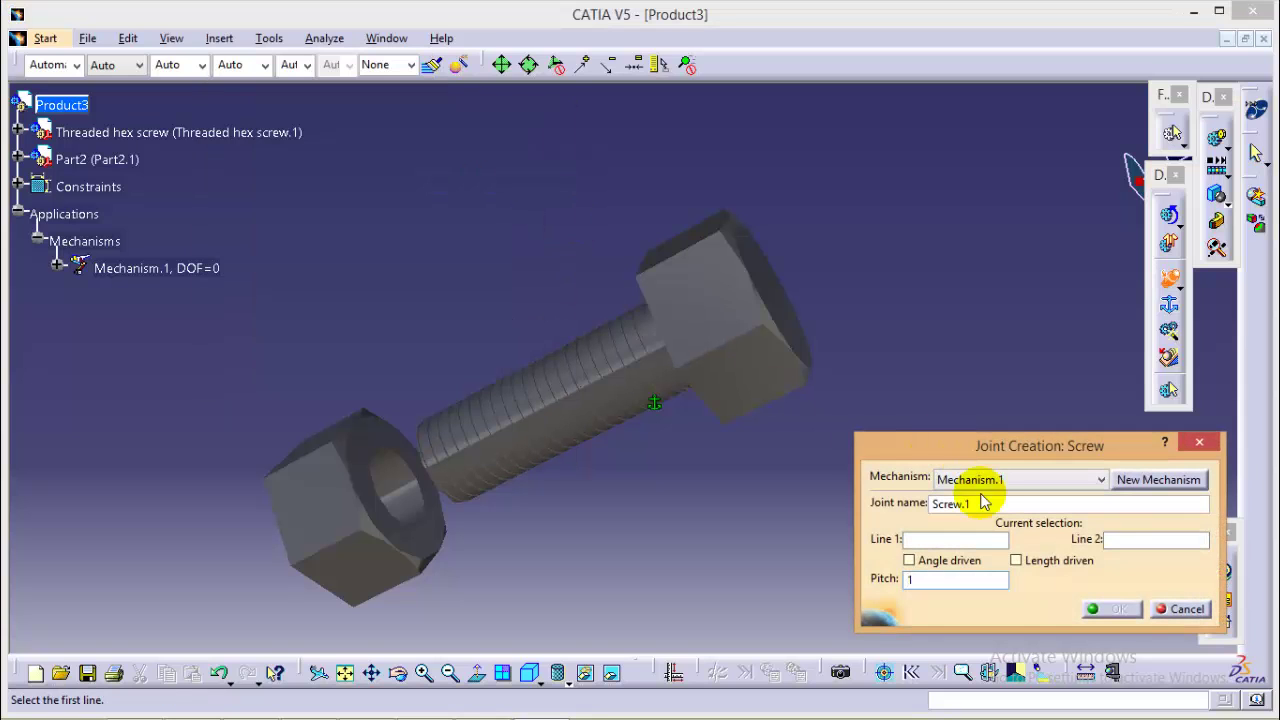
pyautogui.click(392, 498)
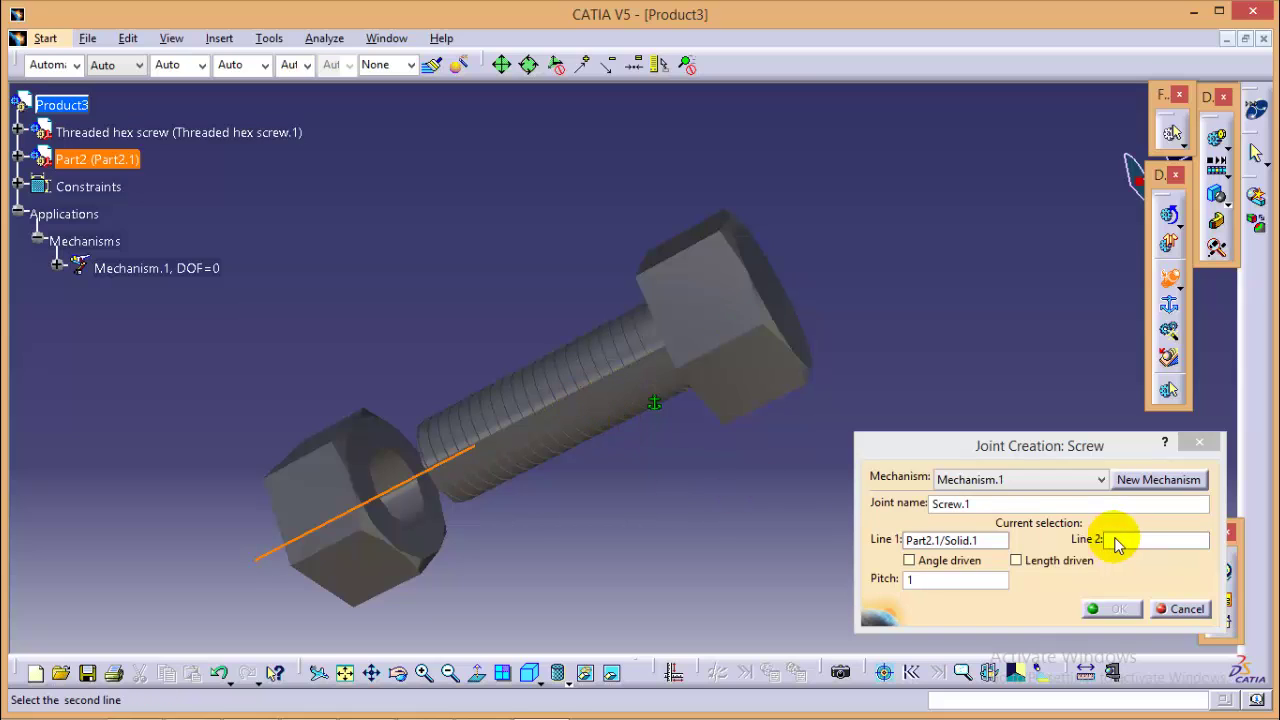
pyautogui.click(590, 389)
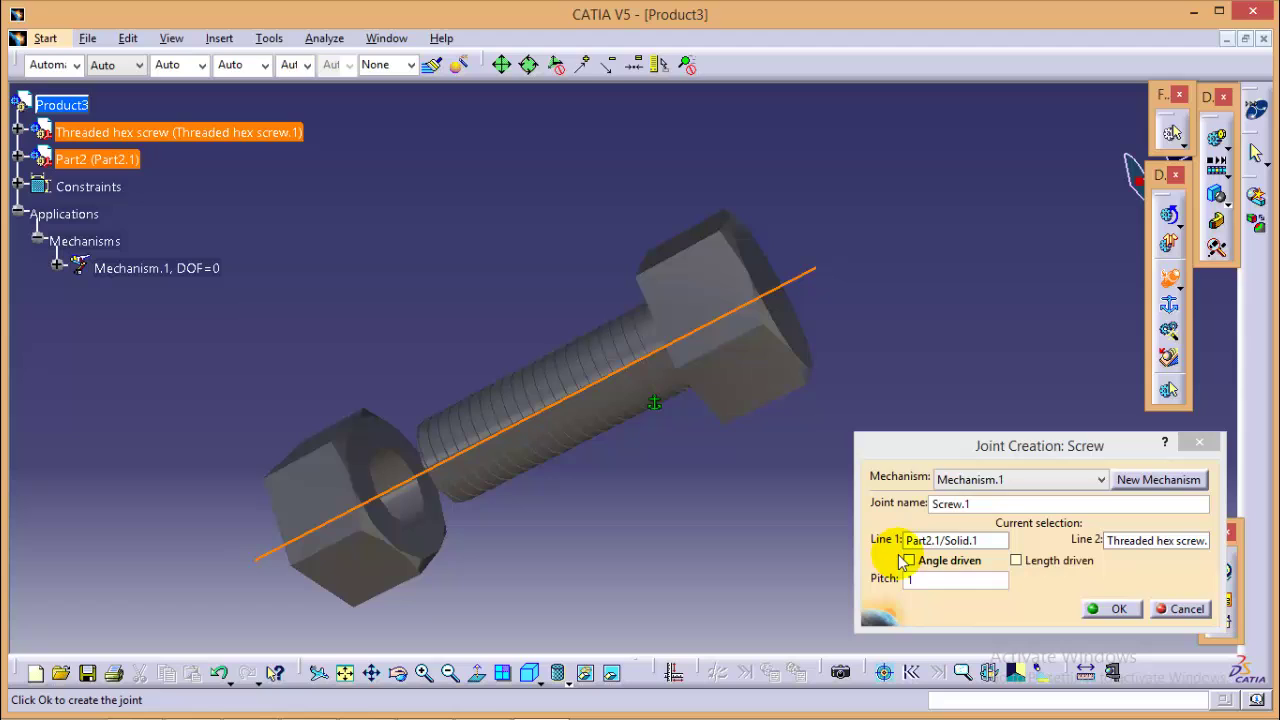
# Set the screw joint's pitch to 1, make it length driven, and create the joint
pyautogui.click(915, 579)
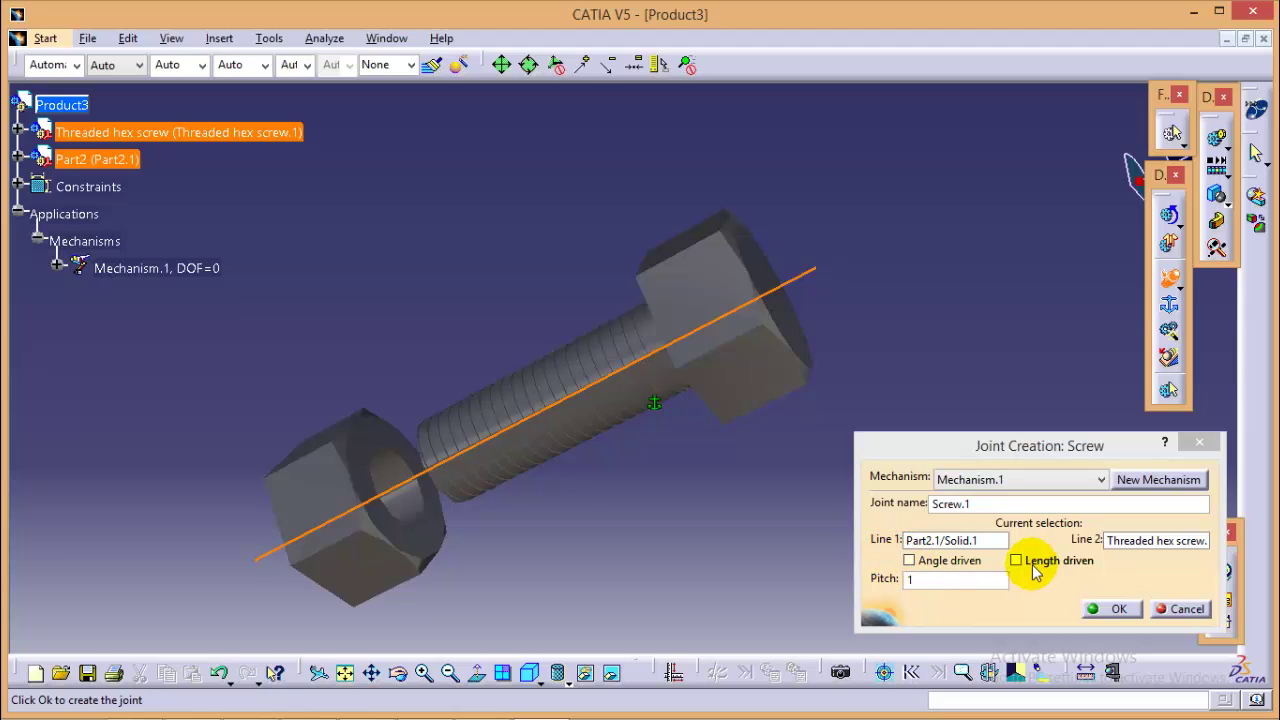
pyautogui.write('1')
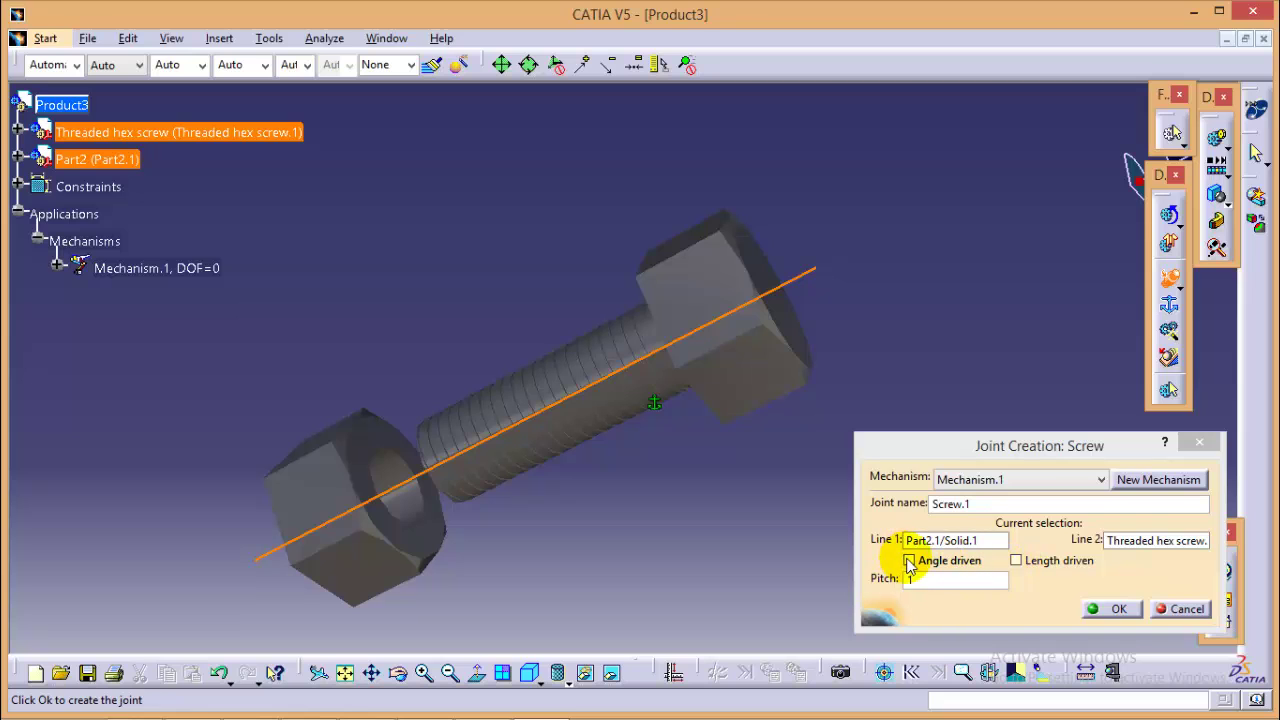
pyautogui.click(1016, 560)
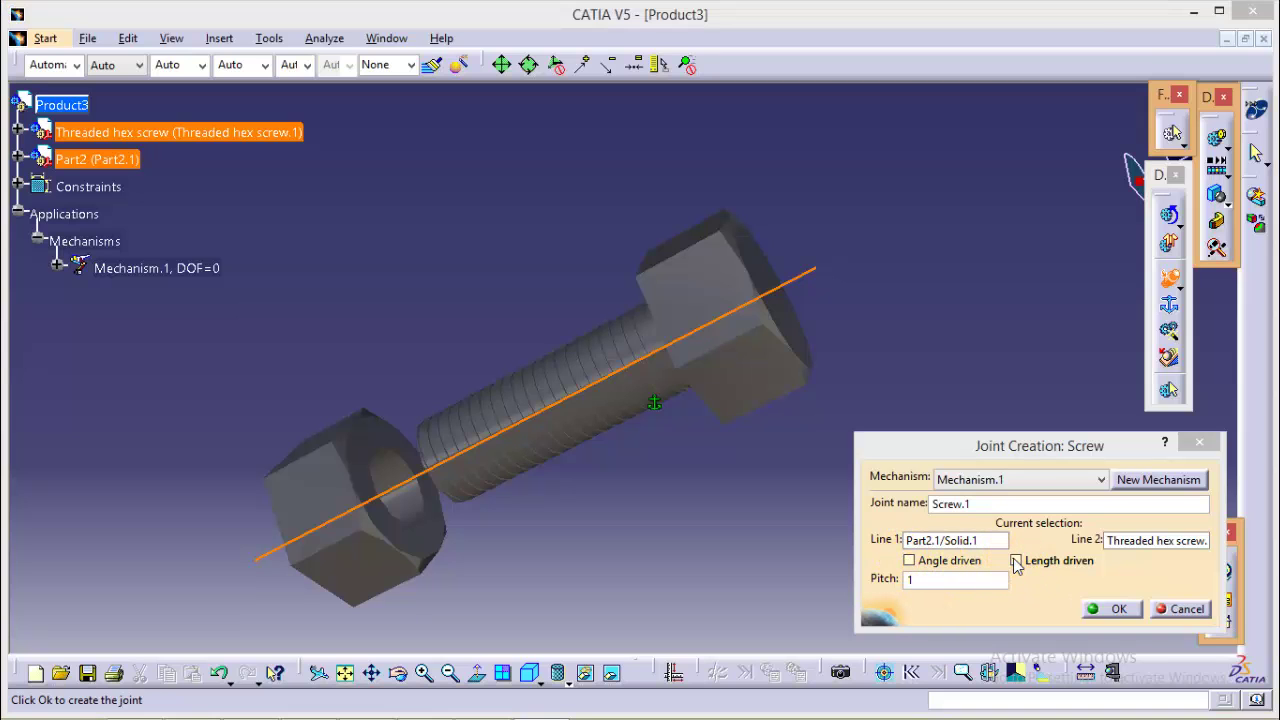
pyautogui.click(1110, 611)
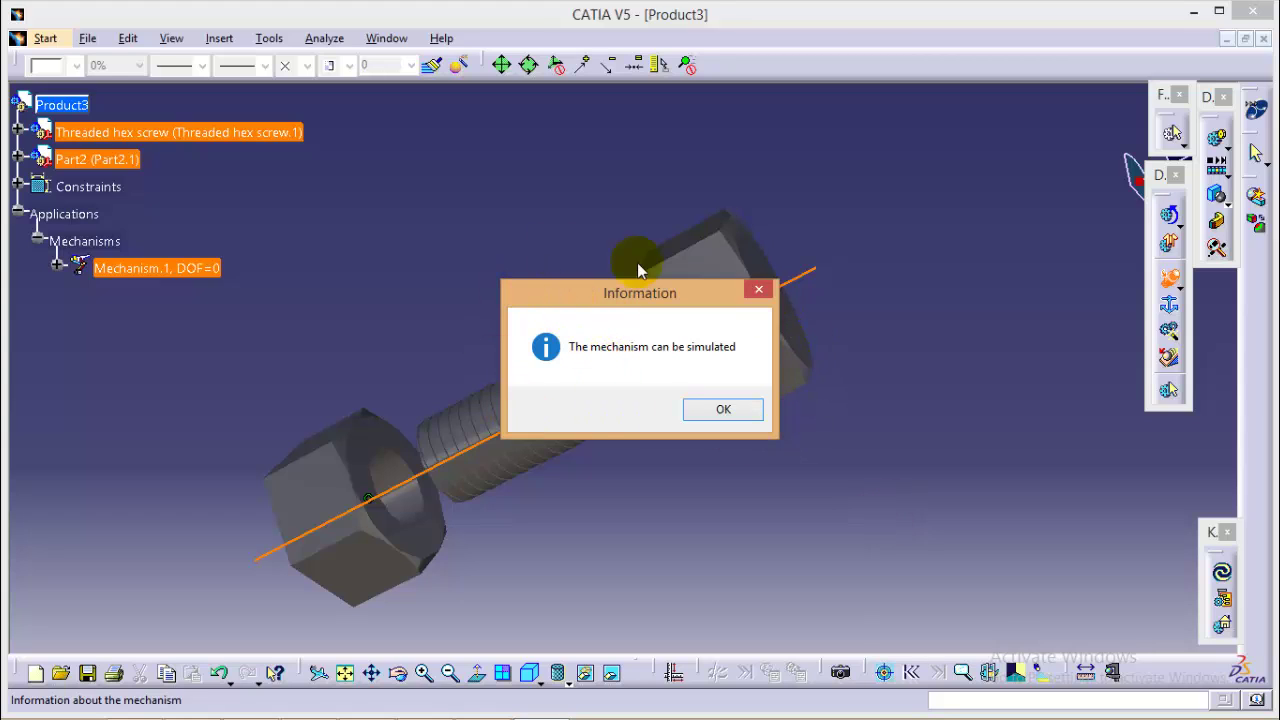
pyautogui.click(730, 410)
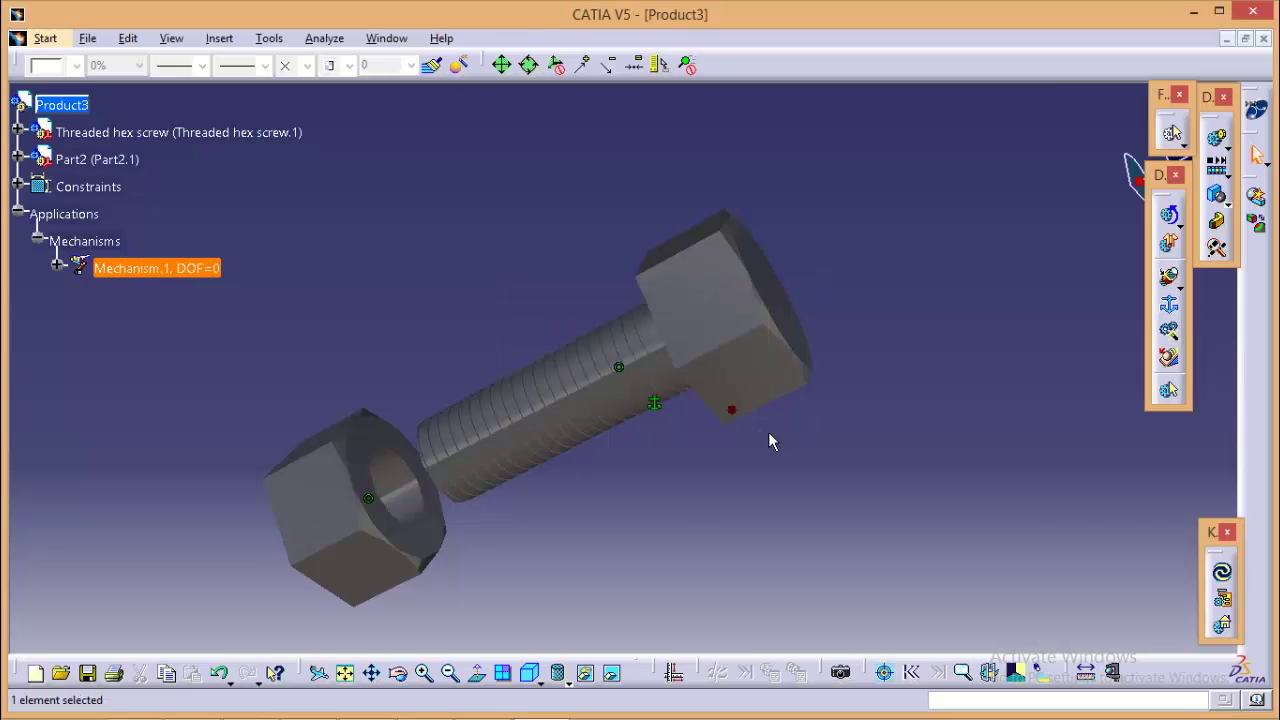
# Start a simulation with commands for Mechanism.1 and move the nut onto the screw's end, to about 9.51 on Command.1
pyautogui.click(1170, 217)
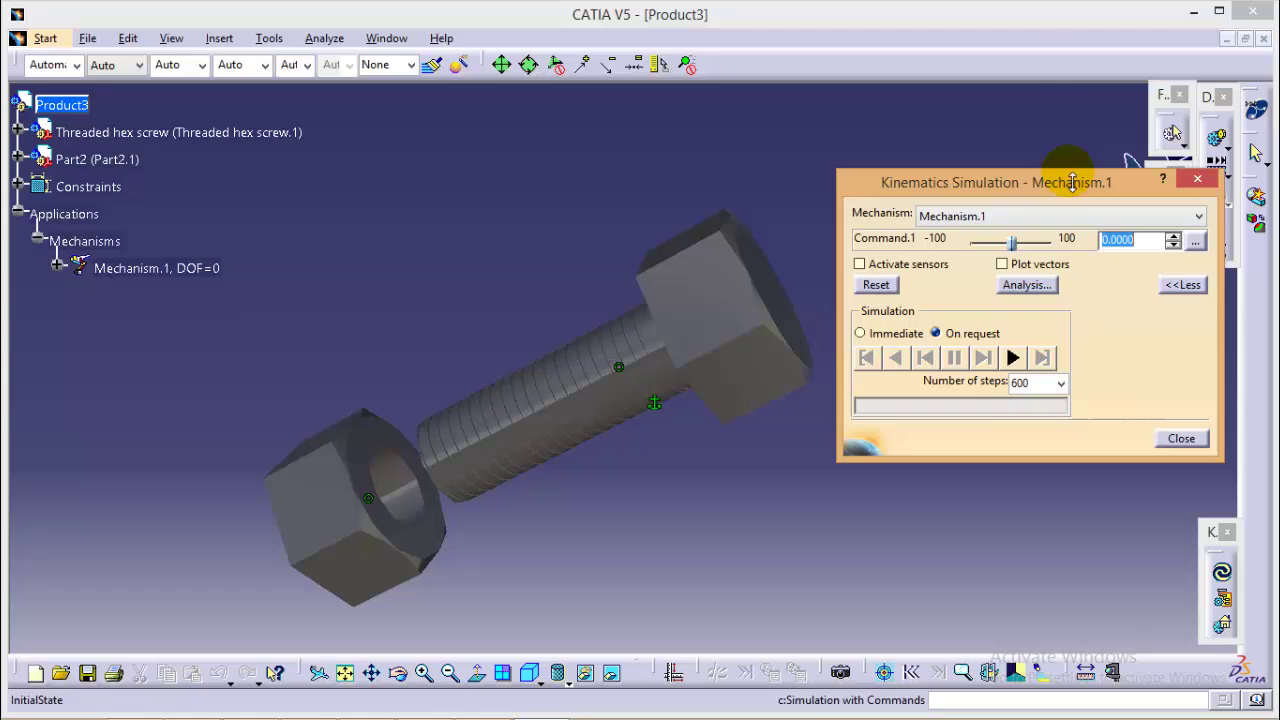
pyautogui.moveTo(1062, 182); pyautogui.dragTo(945, 128)
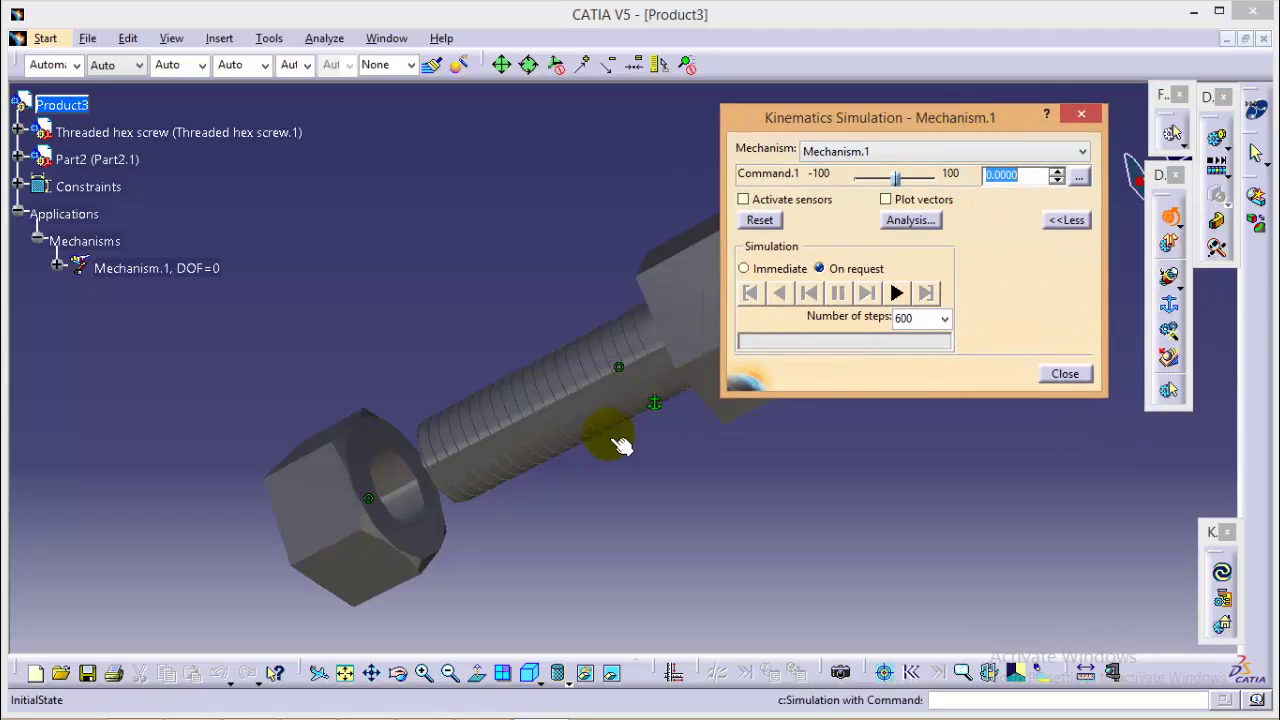
pyautogui.click(362, 497)
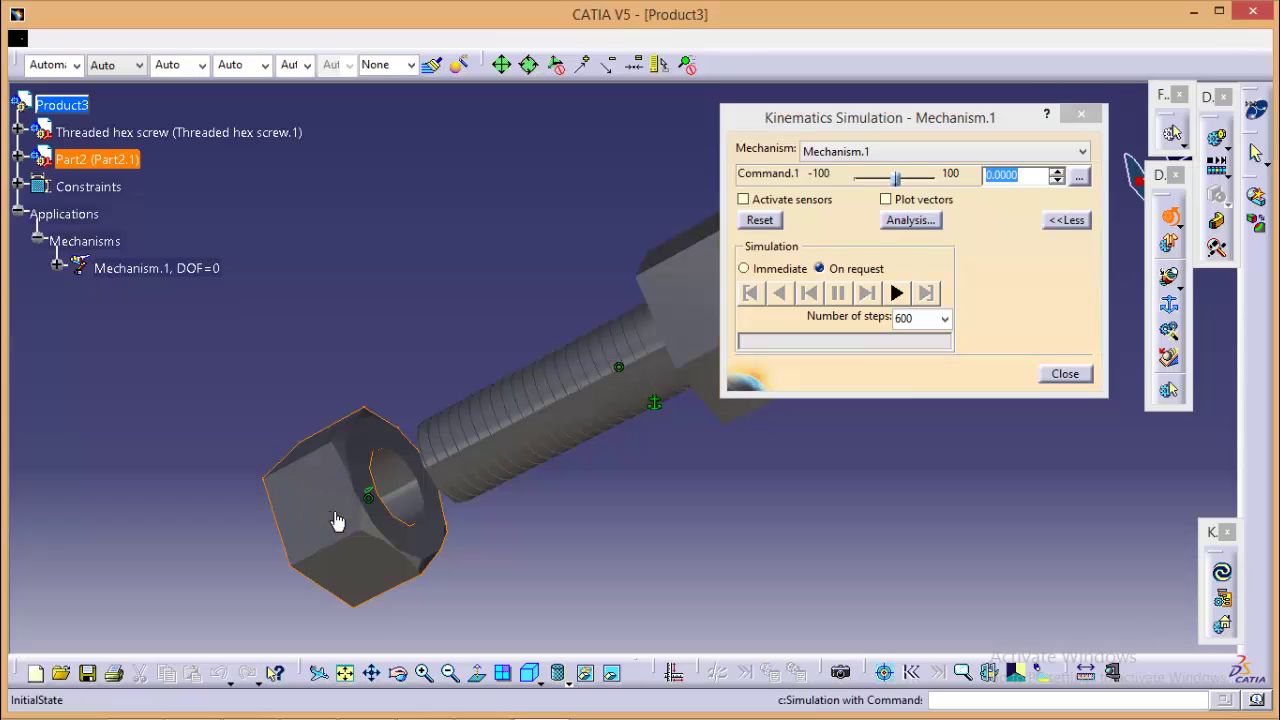
pyautogui.moveTo(336, 520); pyautogui.dragTo(470, 467)
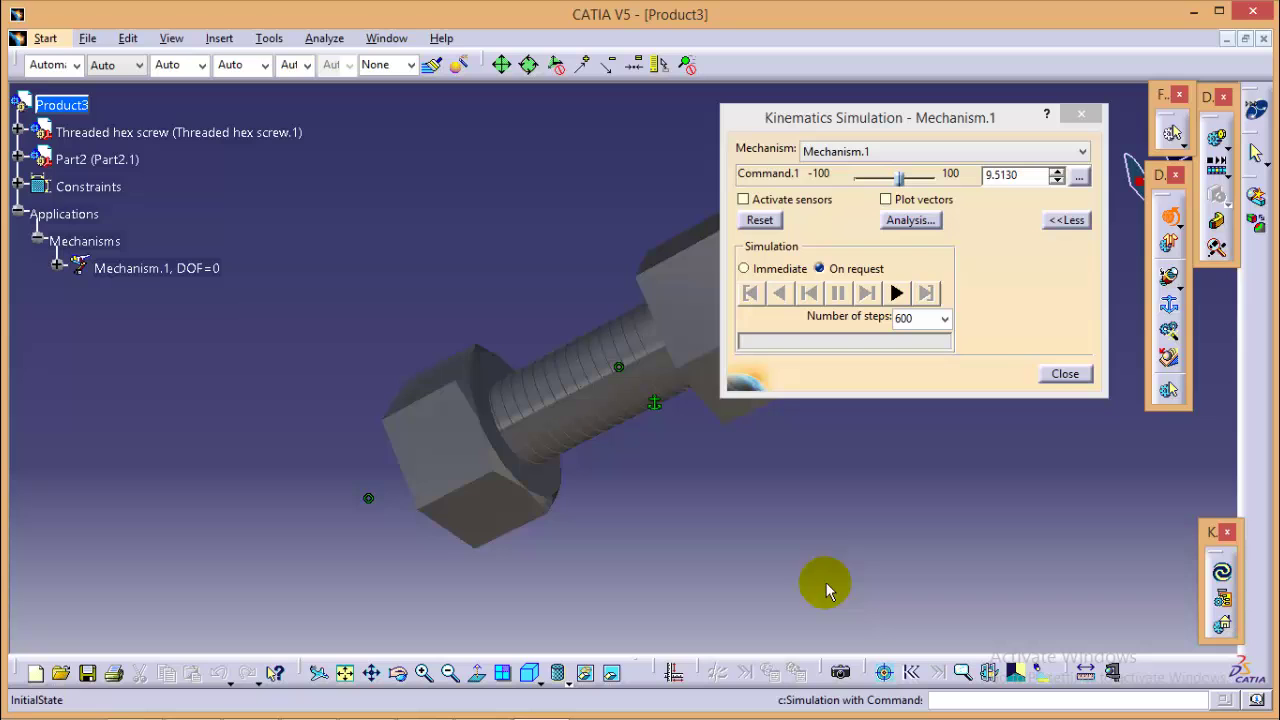
# Inspect the nut at the screw's end and adjust it along the thread to about 9.83 on Command.1
pyautogui.moveTo(842, 566); pyautogui.dragTo(590, 360, button='middle')
pyautogui.keyDown('ctrl'); pyautogui.scroll(1, 598, 383); pyautogui.keyUp('ctrl')
pyautogui.scroll(-1, 497, 614)
pyautogui.moveTo(694, 587); pyautogui.dragTo(700, 529, button='middle')
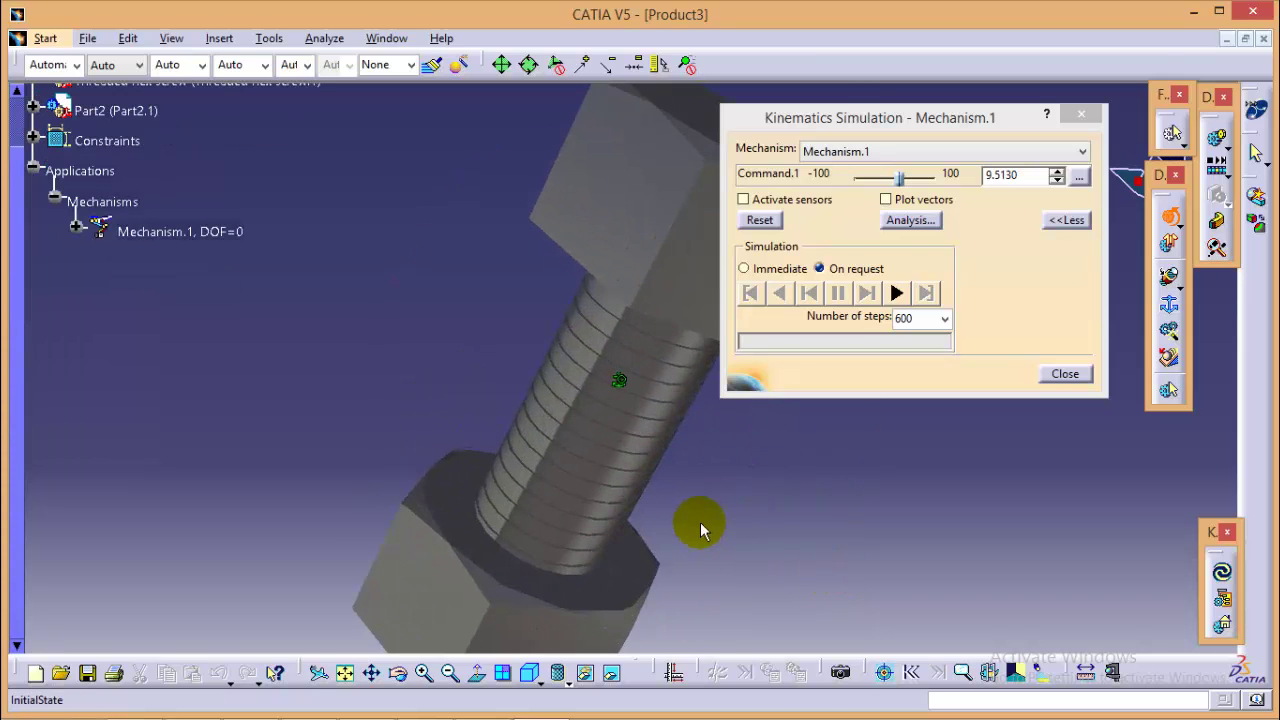
pyautogui.moveTo(719, 614); pyautogui.dragTo(775, 411, button='middle')
pyautogui.moveTo(388, 566); pyautogui.dragTo(586, 394, button='middle')
pyautogui.moveTo(580, 397); pyautogui.dragTo(473, 395)
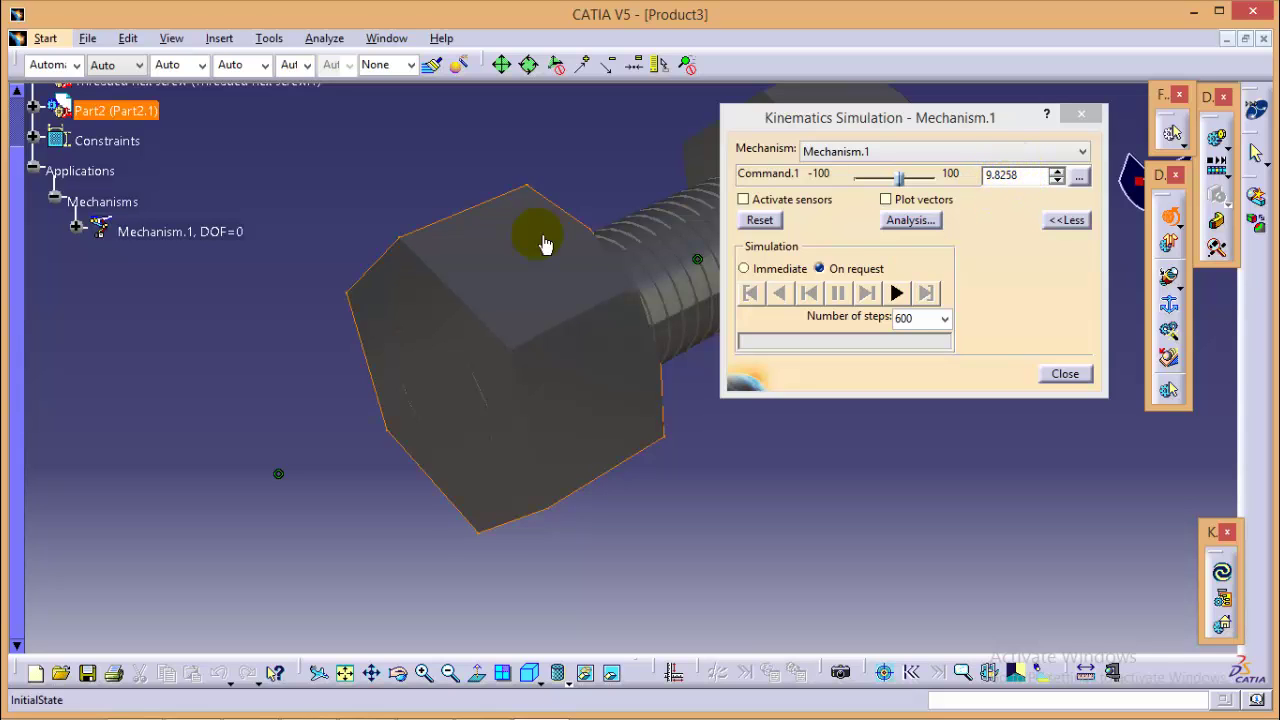
# Move the nut along the thread up to the screw head, to about 20.09 on Command.1, and close the simulation
pyautogui.moveTo(650, 130); pyautogui.dragTo(353, 340, button='middle')
pyautogui.moveTo(469, 589); pyautogui.dragTo(542, 320)
pyautogui.moveTo(933, 459); pyautogui.dragTo(517, 496, button='middle')
pyautogui.moveTo(479, 474); pyautogui.dragTo(487, 465)
pyautogui.click(898, 380)
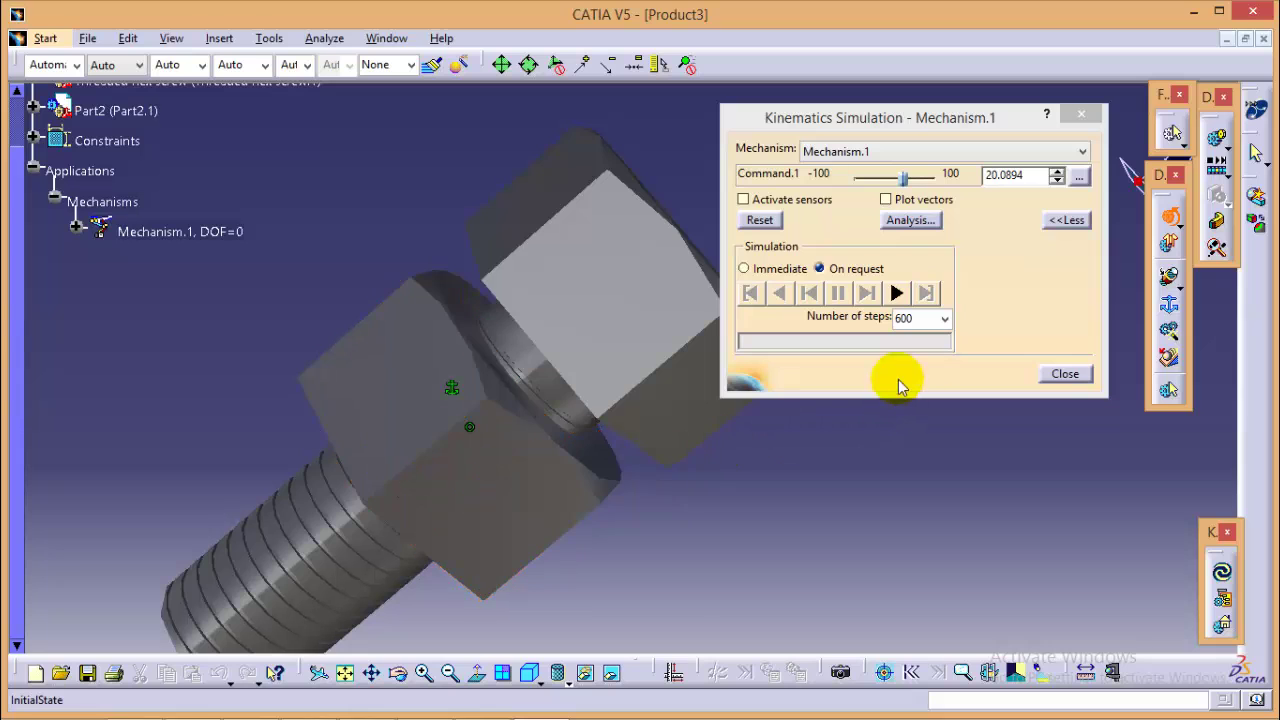
pyautogui.click(1060, 380)
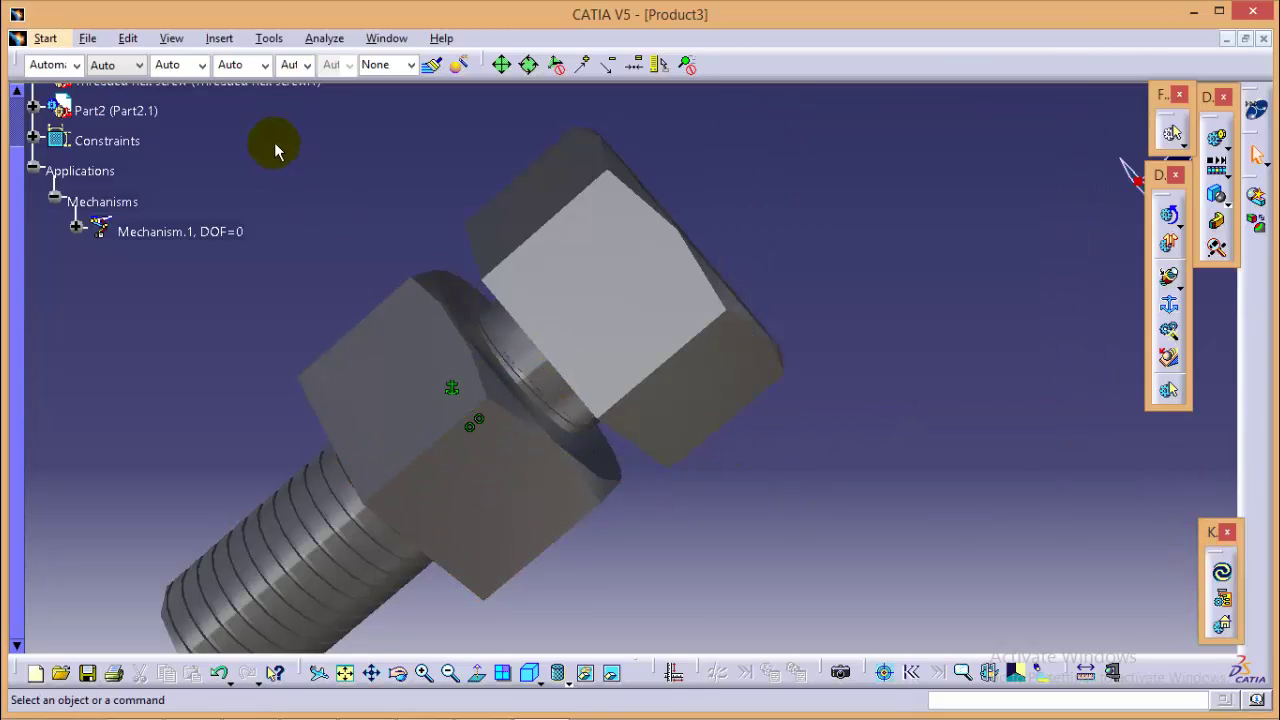
# Open the Screw.1 joint of Mechanism.1 for editing and set its first lower limit to 9.8 mm
pyautogui.click(77, 227)
pyautogui.click(98, 259)
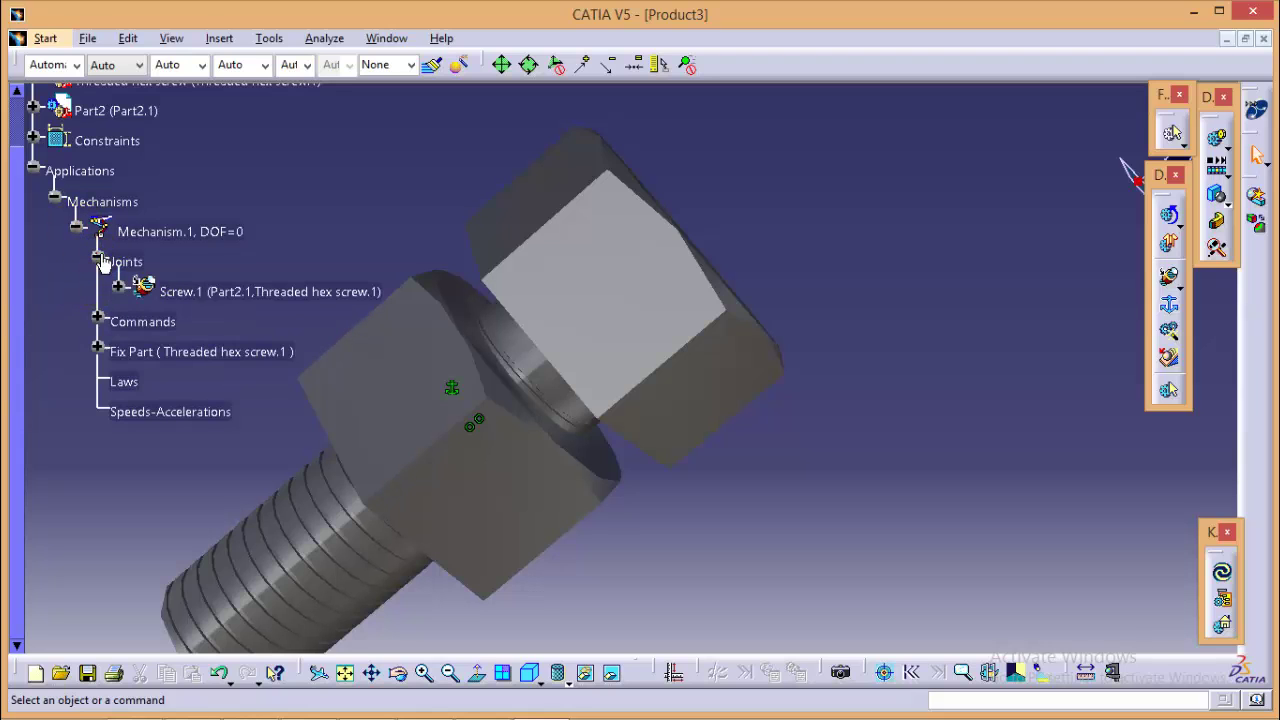
pyautogui.click(117, 286)
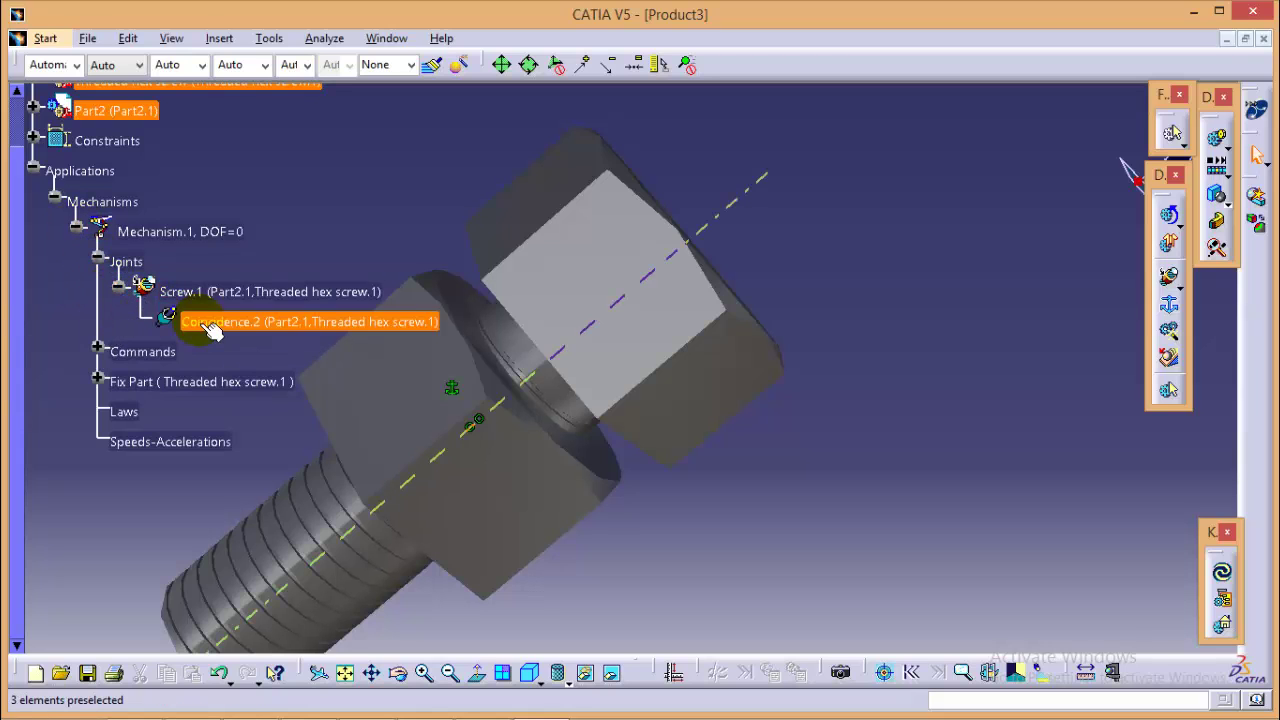
pyautogui.doubleClick(180, 291)
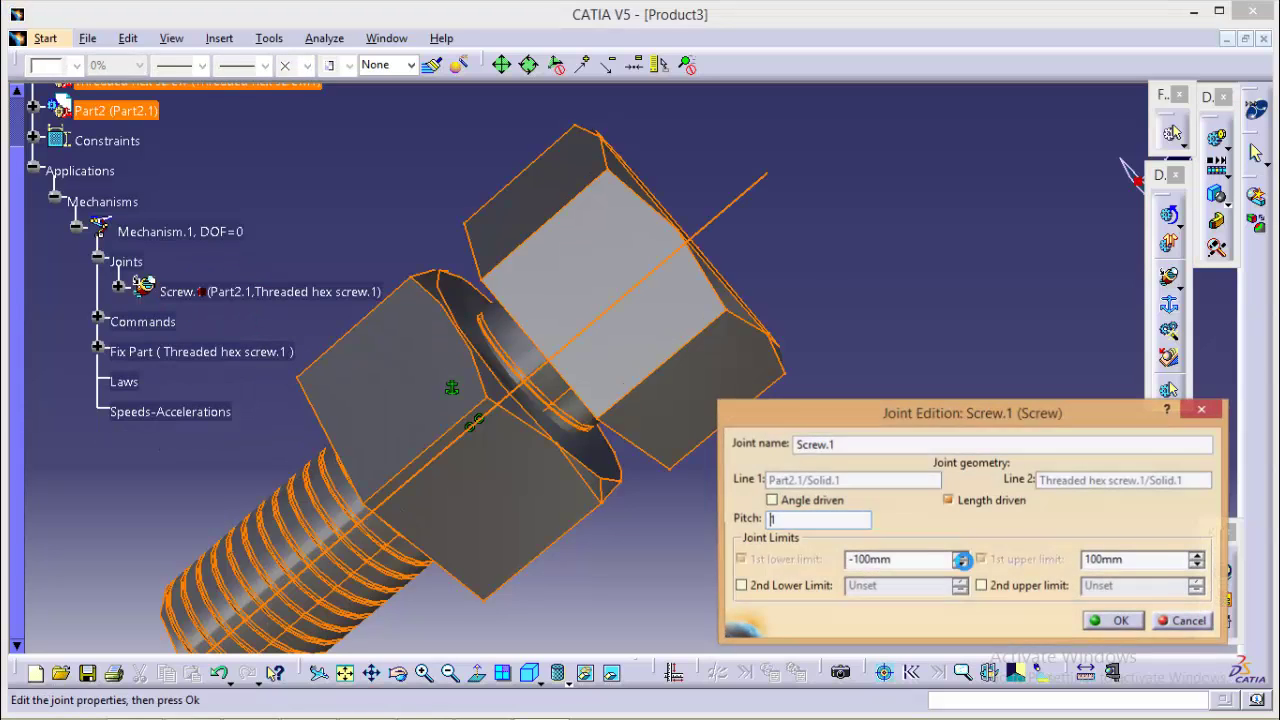
pyautogui.moveTo(904, 561); pyautogui.dragTo(850, 562)
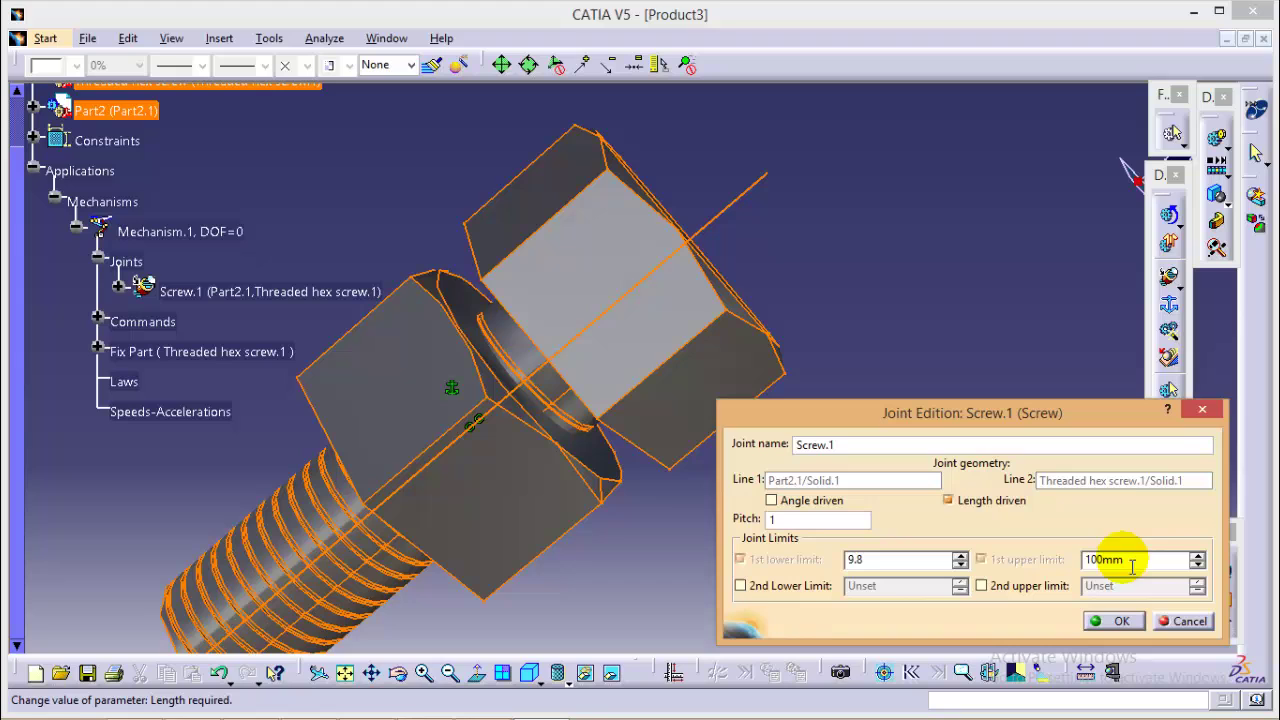
# Try to apply a first upper limit of 20 mm to the Screw.1 joint
pyautogui.moveTo(1120, 560); pyautogui.dragTo(1048, 566)
pyautogui.write('20')
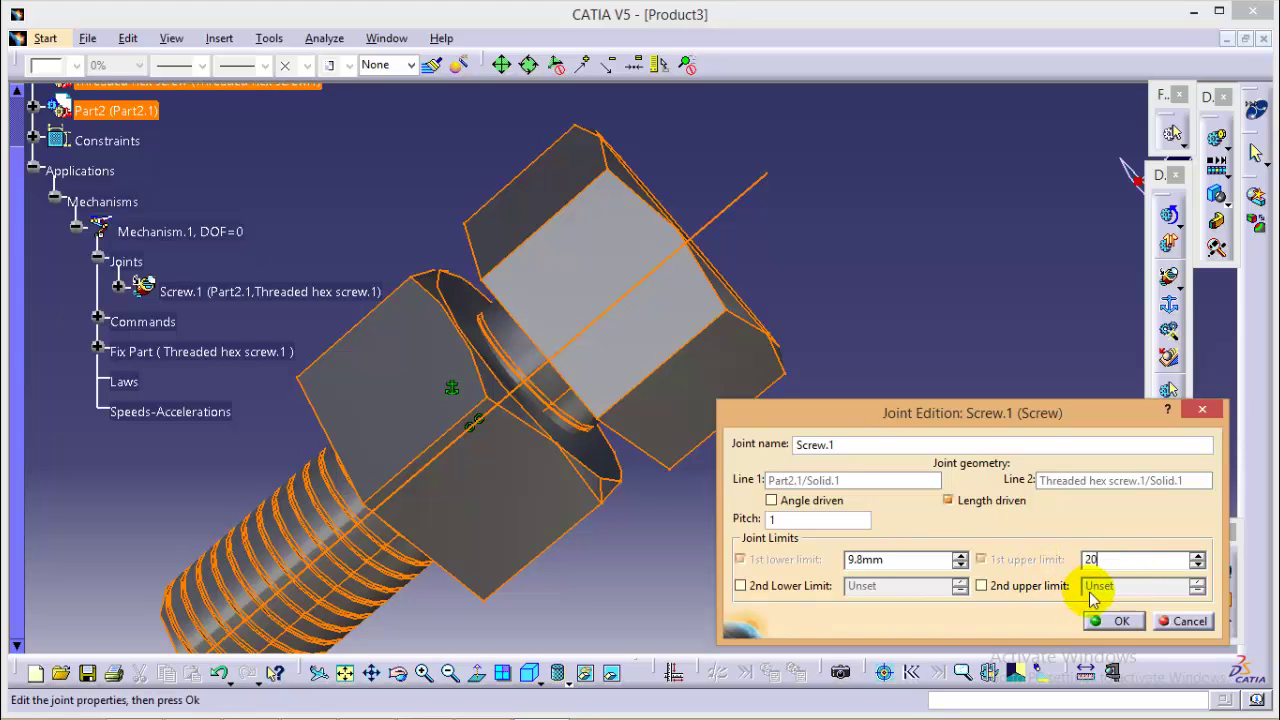
pyautogui.click(1112, 622)
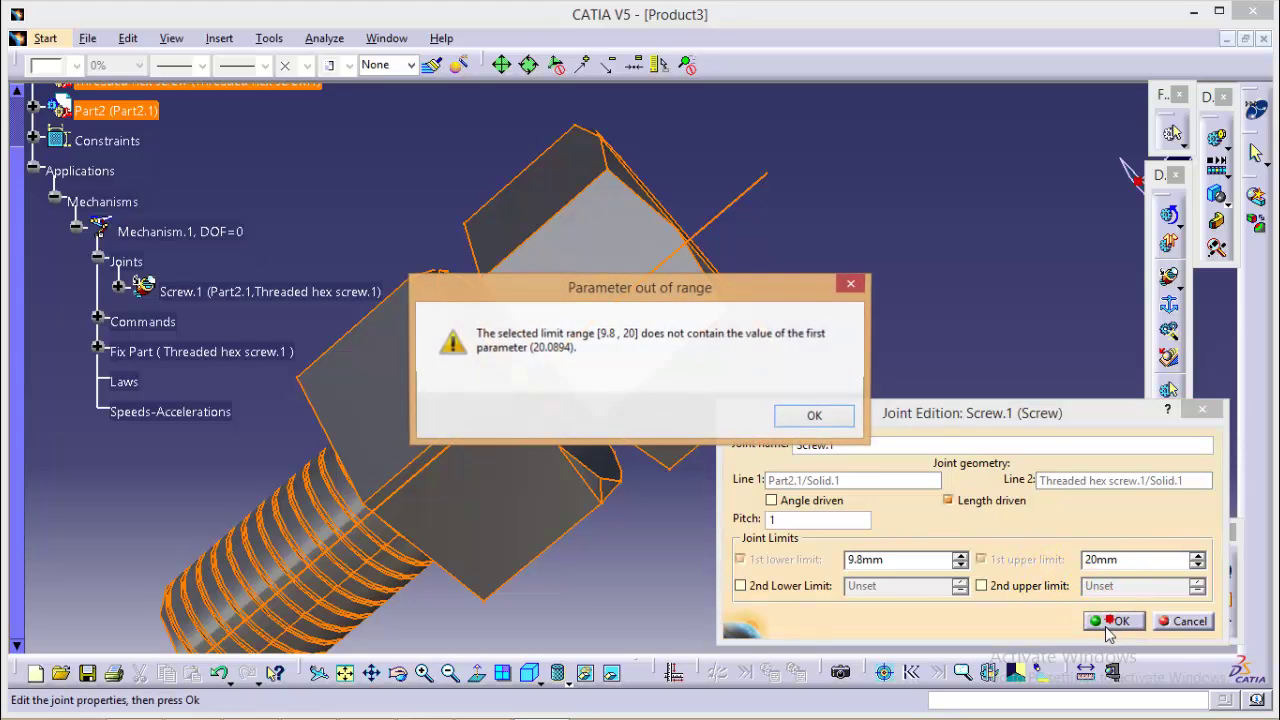
pyautogui.click(808, 419)
# Set the Screw.1 joint's first upper limit to 21 mm and apply the joint limits
pyautogui.moveTo(1133, 563); pyautogui.dragTo(1010, 563)
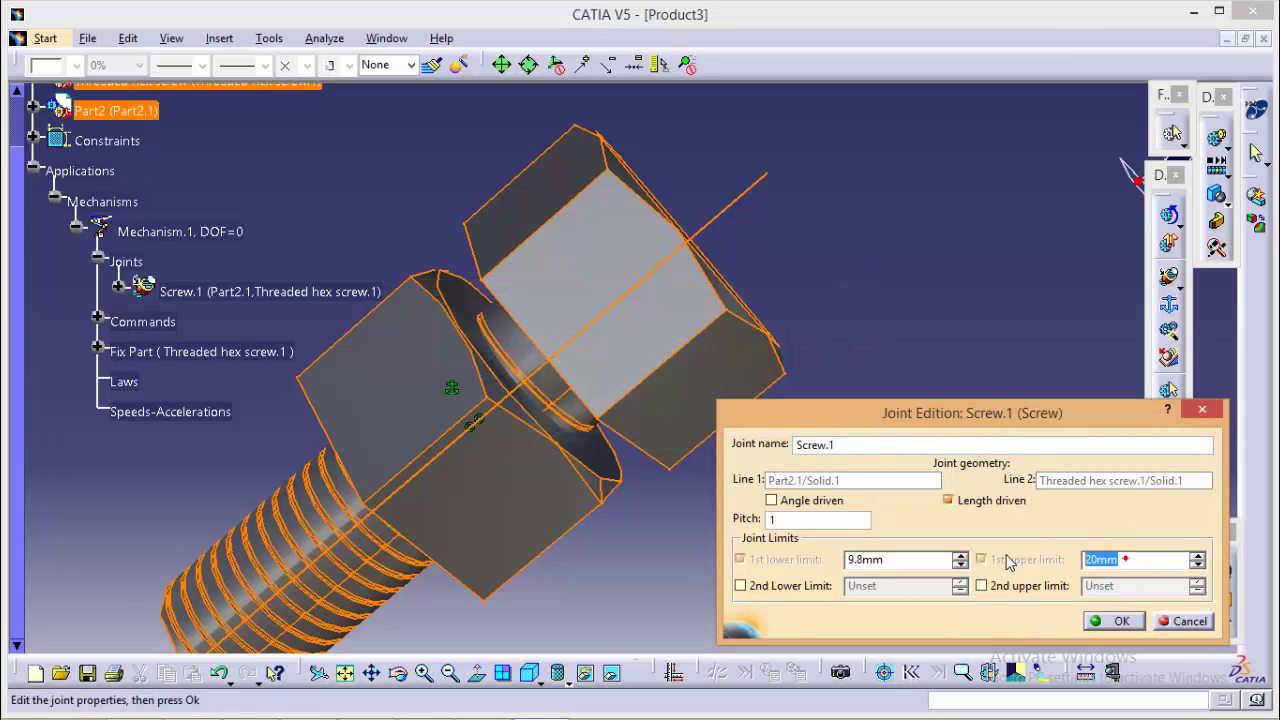
pyautogui.click(1118, 622)
# Simulate Mechanism.1 with Command.1 set to 10.4720 so the nut travels down the thread toward the screw's free end
pyautogui.moveTo(762, 491); pyautogui.dragTo(695, 474, button='middle')
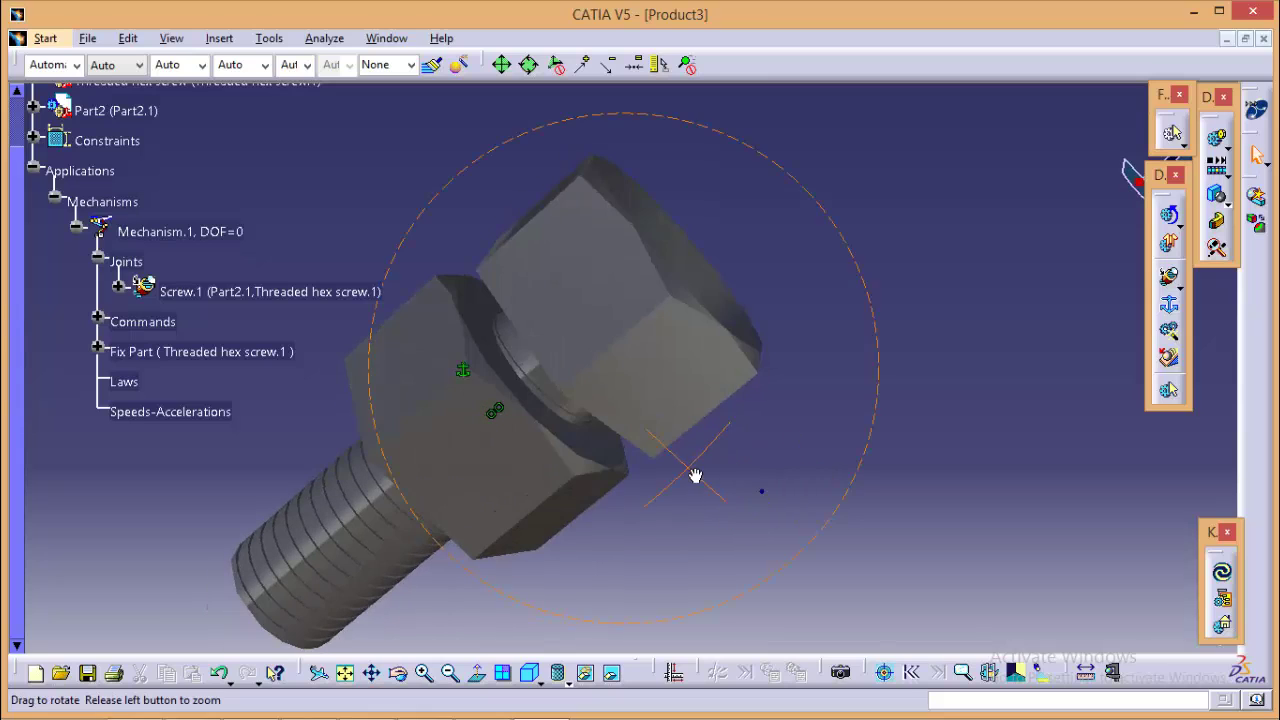
pyautogui.keyDown('ctrl'); pyautogui.scroll(-2, 240, 392); pyautogui.keyUp('ctrl')
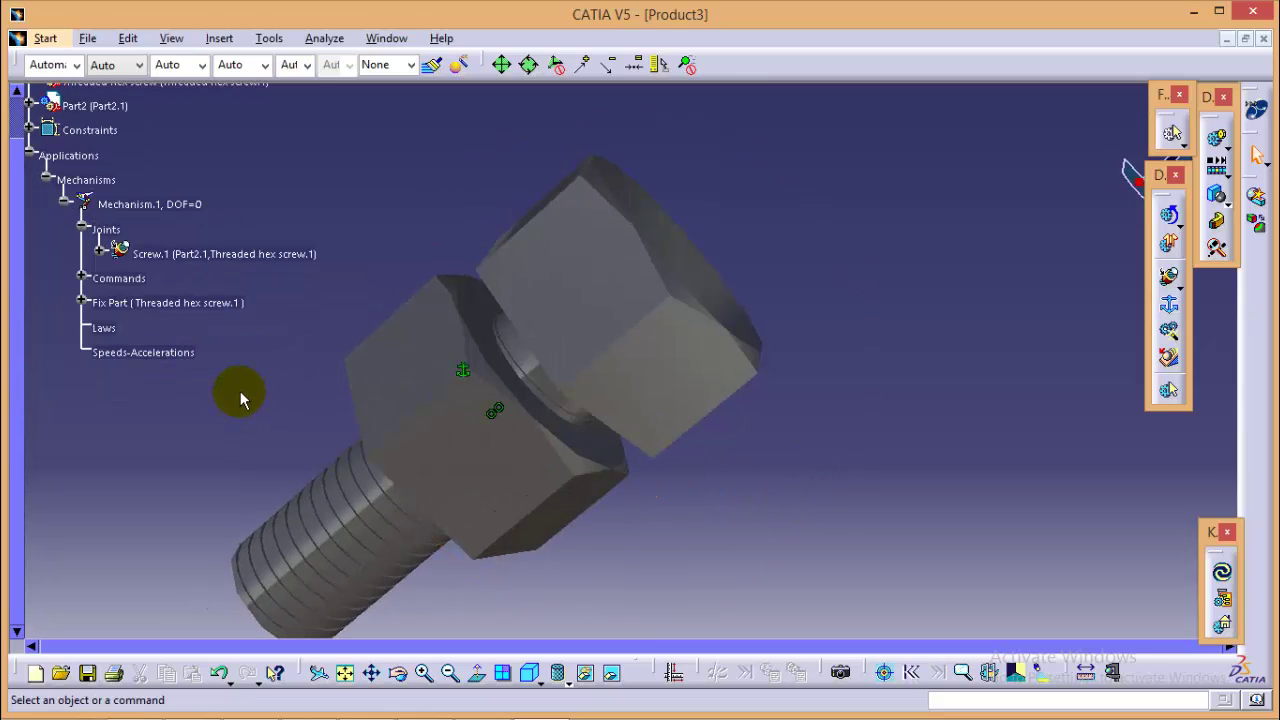
pyautogui.click(1172, 218)
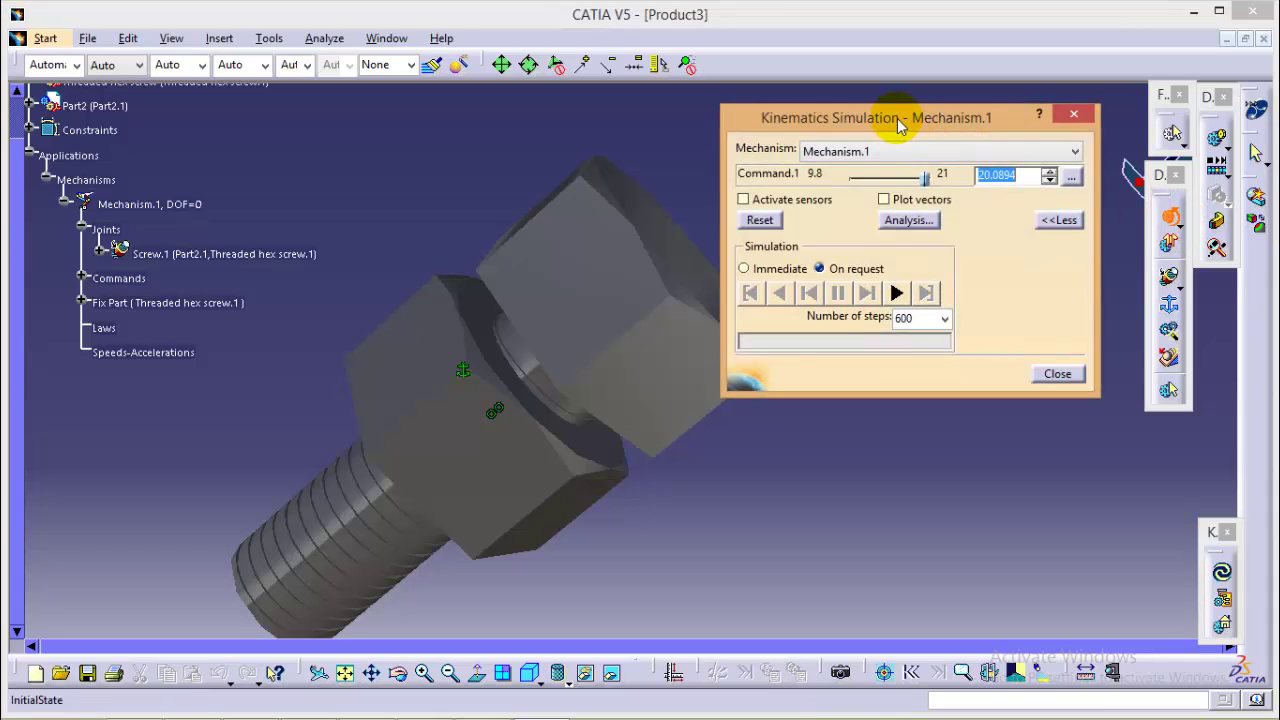
pyautogui.moveTo(897, 118); pyautogui.dragTo(899, 146)
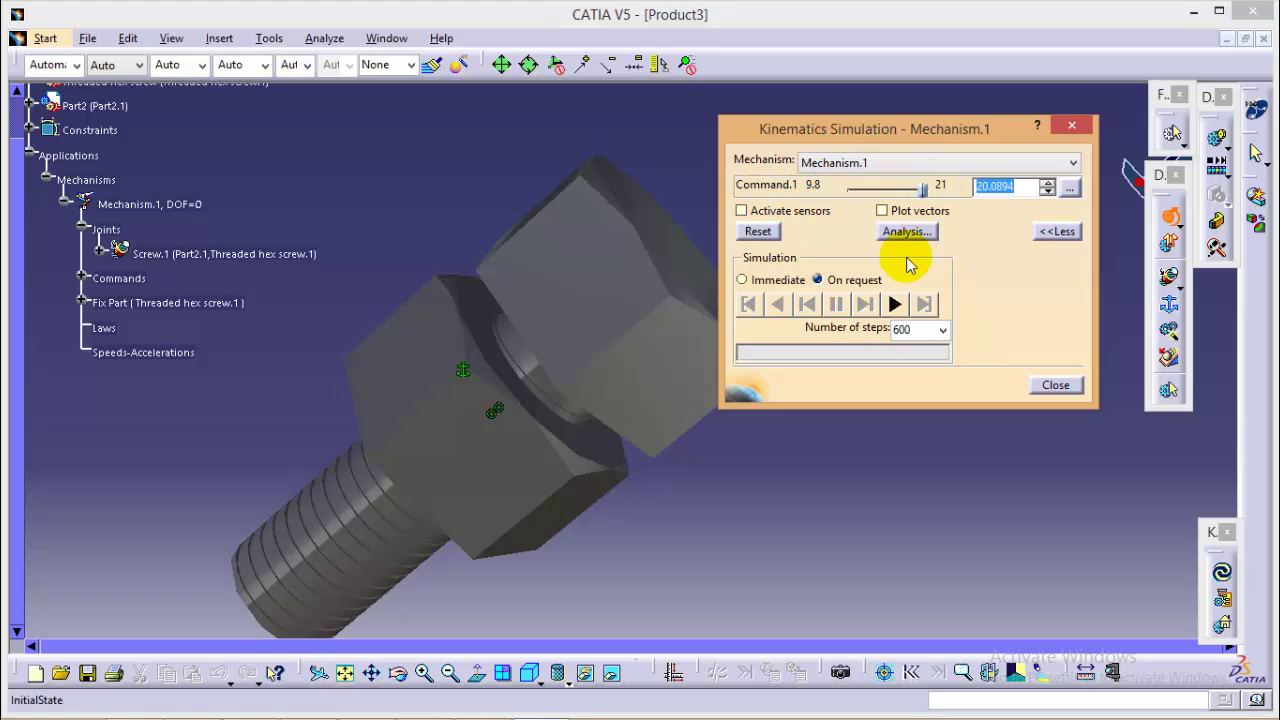
pyautogui.moveTo(925, 195); pyautogui.dragTo(855, 197)
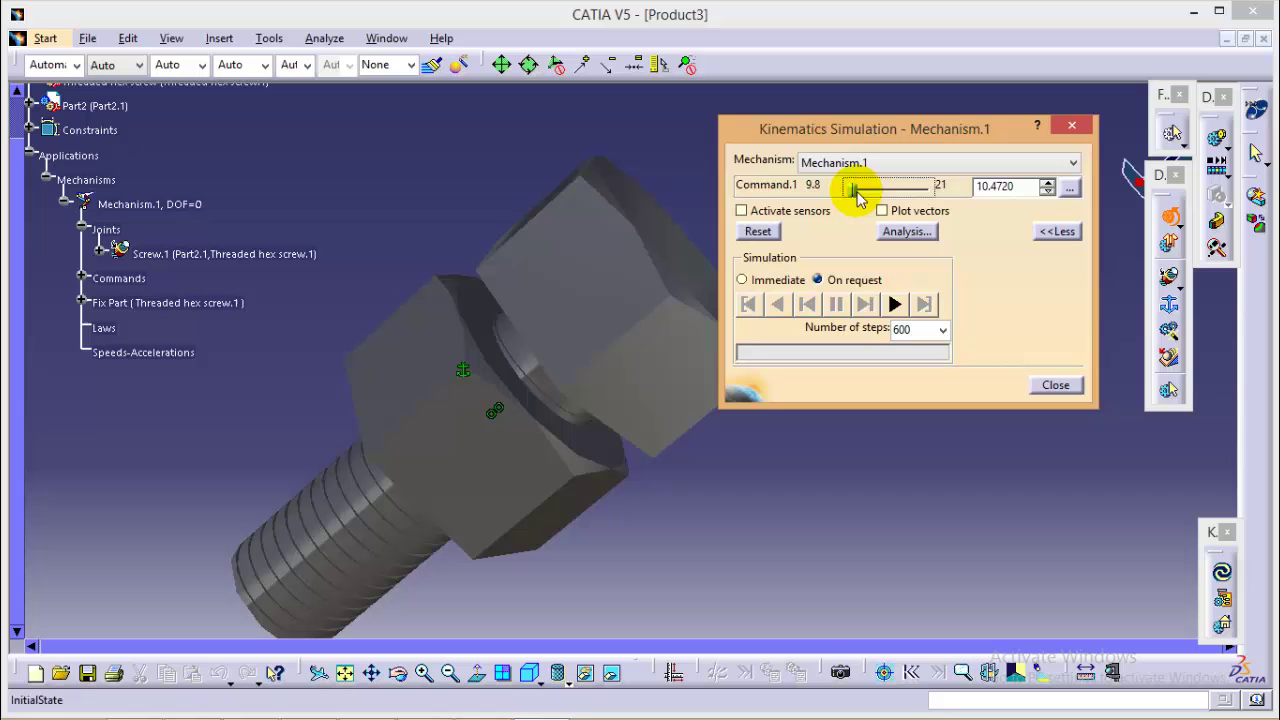
pyautogui.click(895, 305)
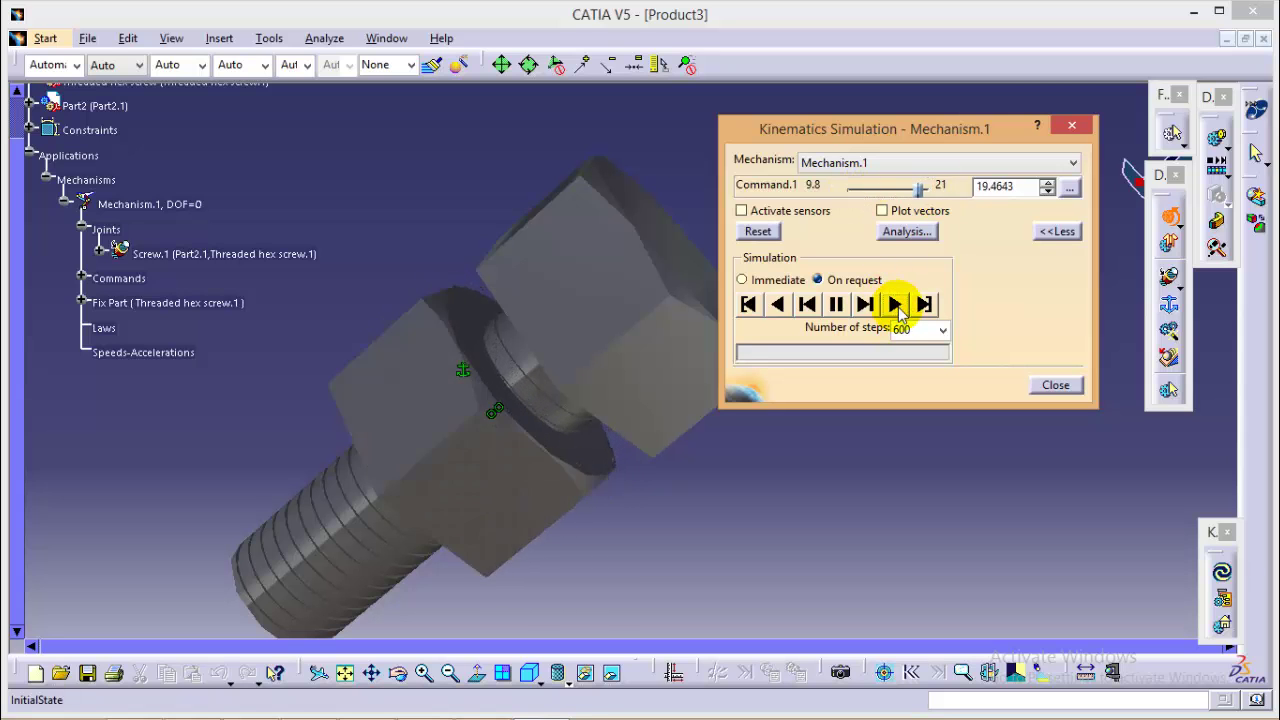
pyautogui.moveTo(714, 534); pyautogui.dragTo(831, 466, button='middle')
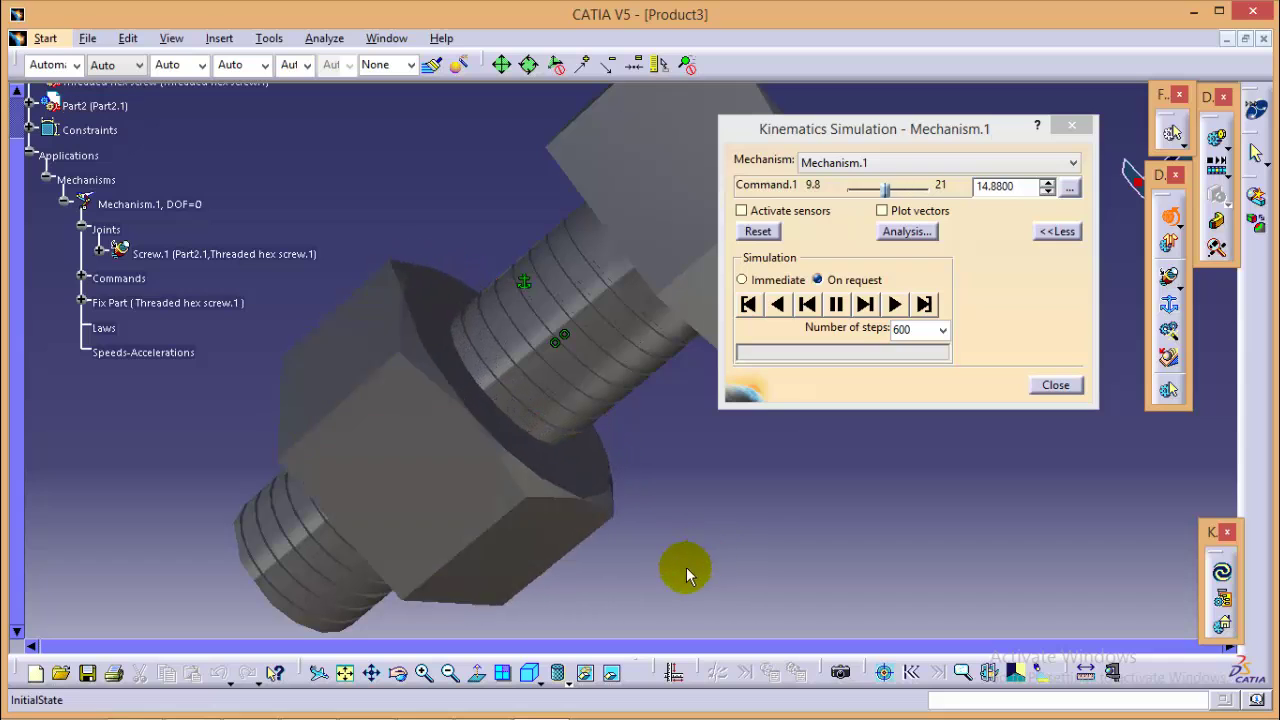
pyautogui.moveTo(353, 611); pyautogui.dragTo(364, 537)
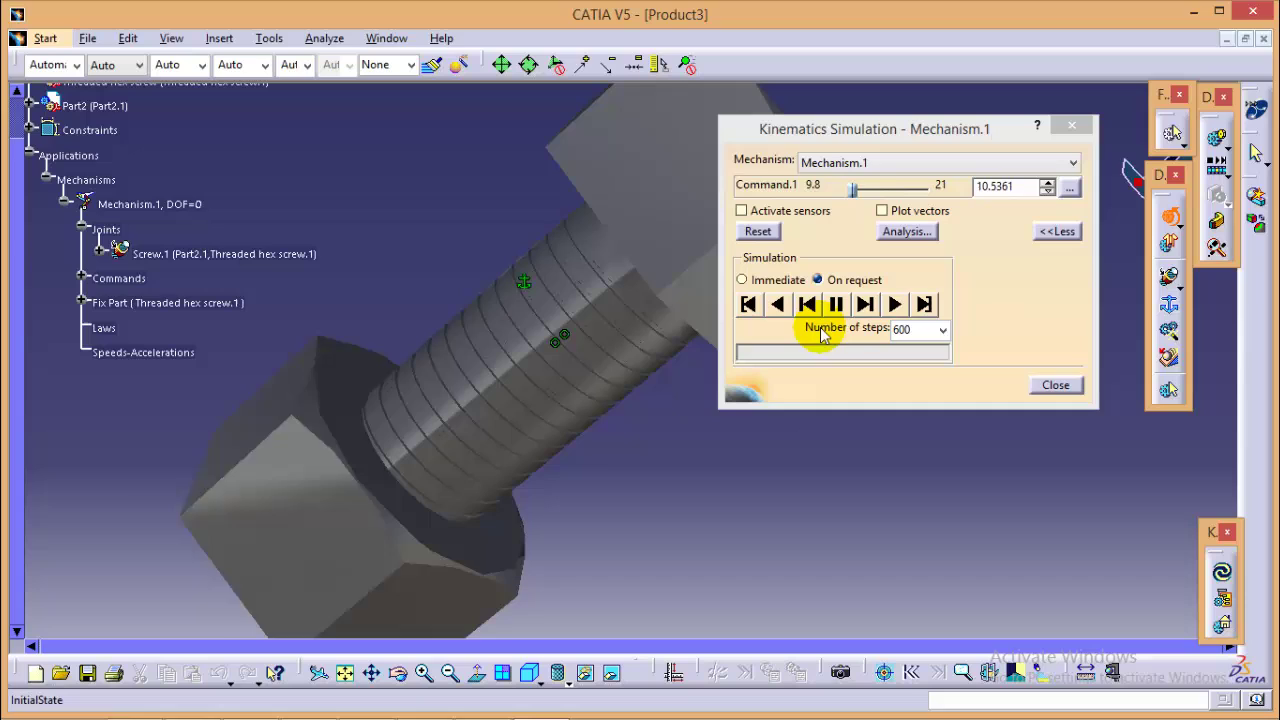
# Set the number of simulation steps to 1000 and play the nut's motion up to about 13.36 on Command.1
pyautogui.click(896, 309)
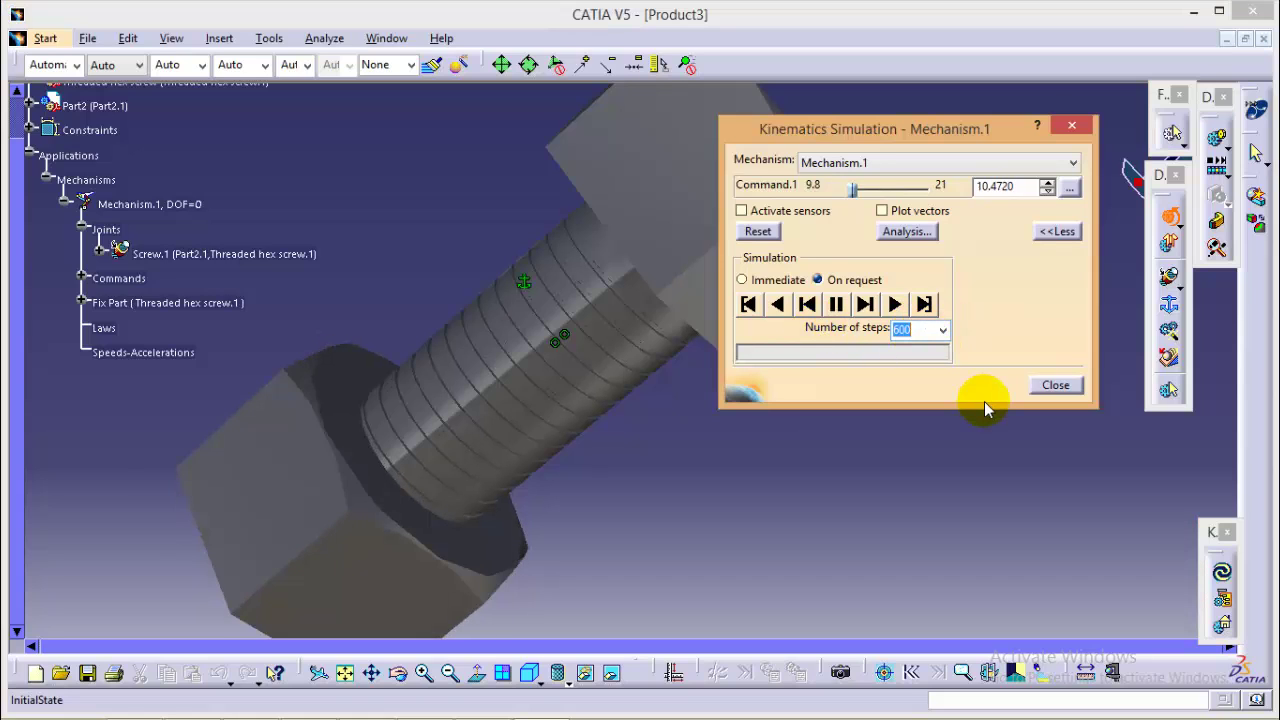
pyautogui.write('10')
pyautogui.click(896, 307)
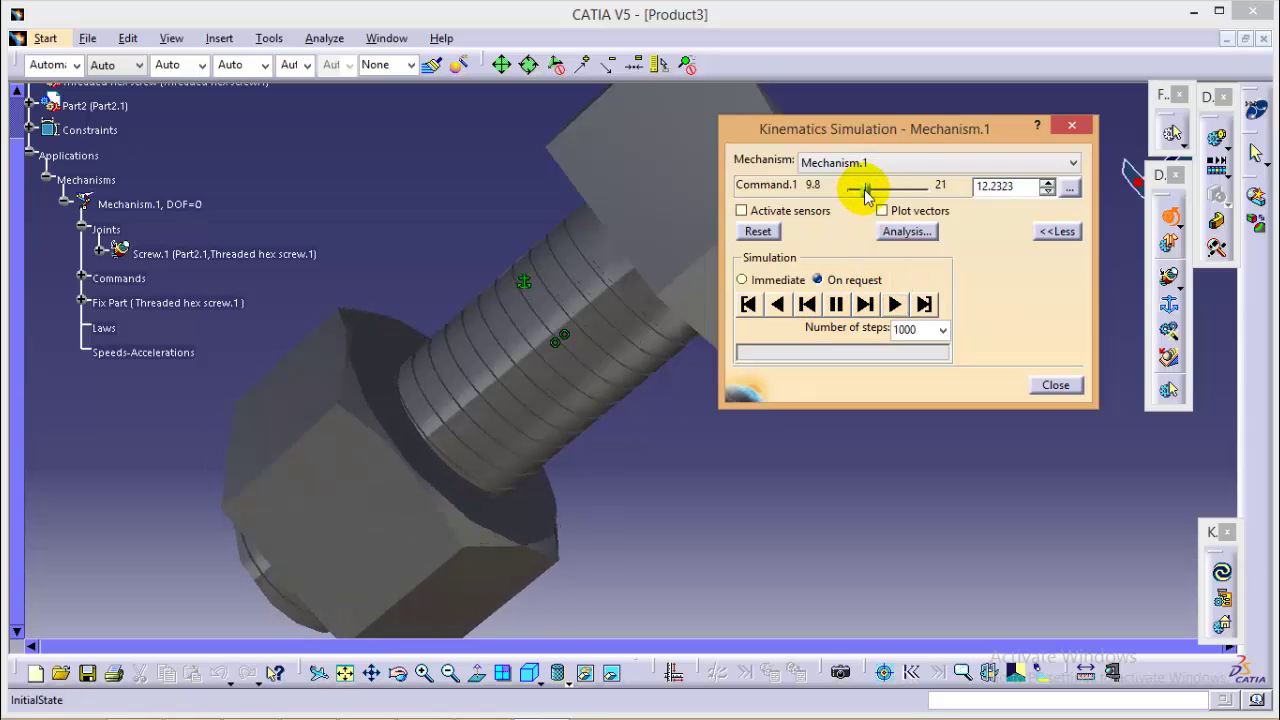
pyautogui.moveTo(868, 189); pyautogui.dragTo(913, 188)
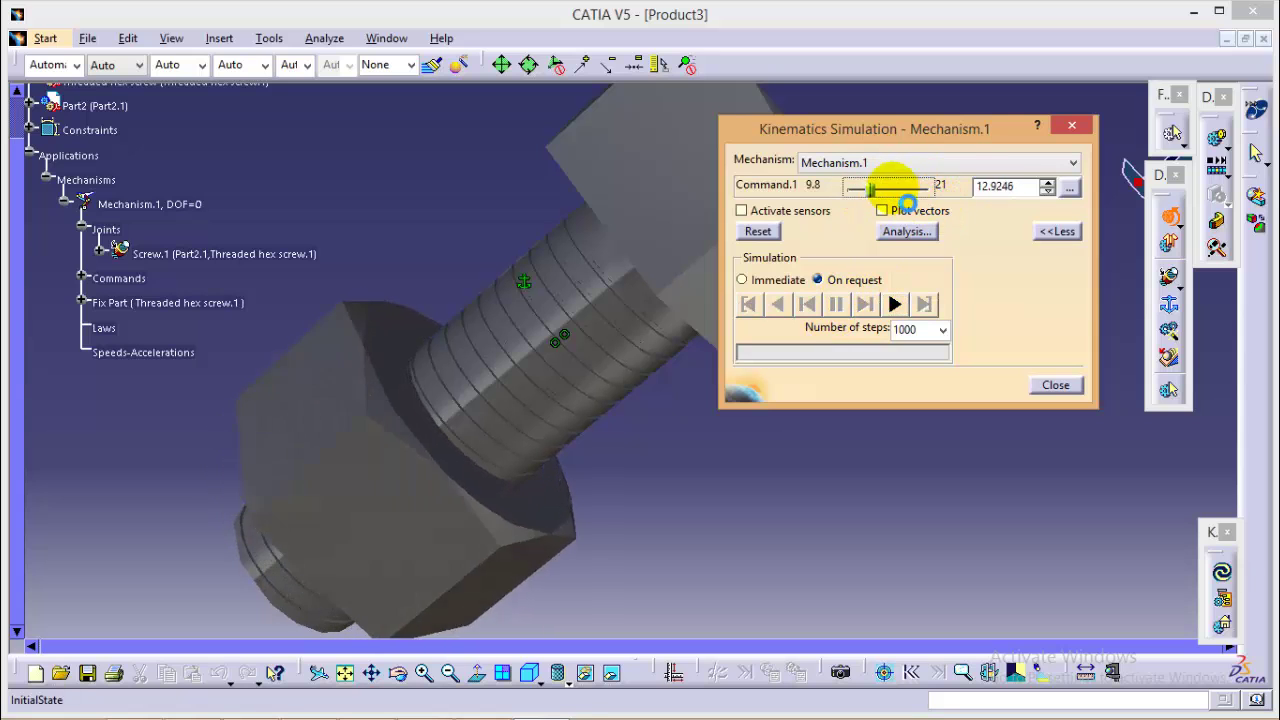
pyautogui.click(894, 304)
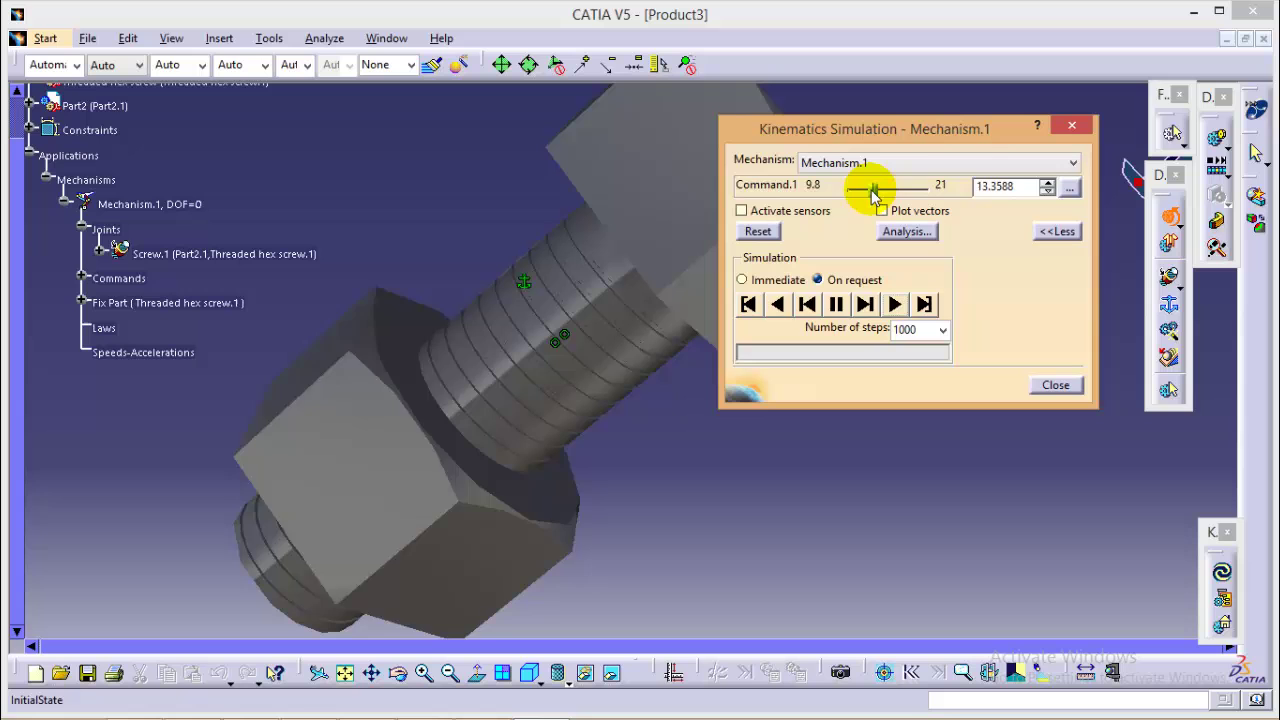
# Drive Command.1 toward its 21 mm upper limit and examine the nut's travel to the screw head from close up
pyautogui.moveTo(873, 189); pyautogui.dragTo(926, 189)
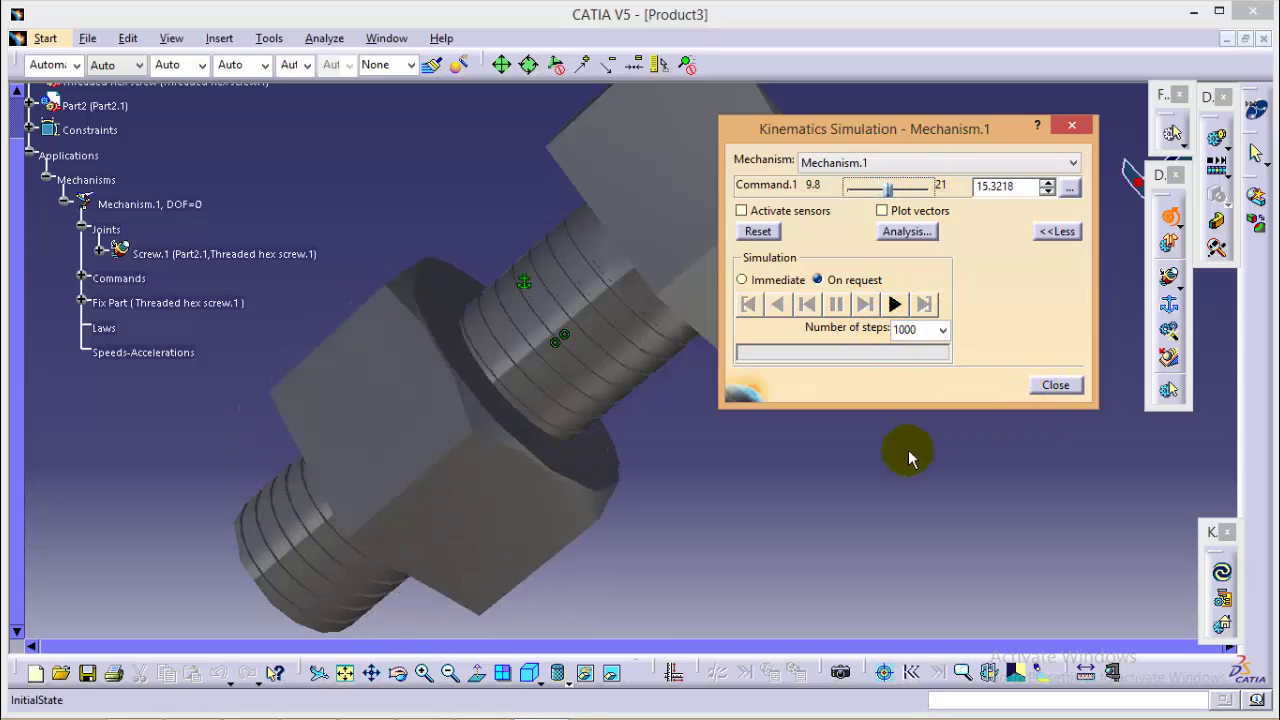
pyautogui.keyDown('ctrl'); pyautogui.moveTo(709, 534); pyautogui.dragTo(700, 461, button='middle'); pyautogui.keyUp('ctrl')
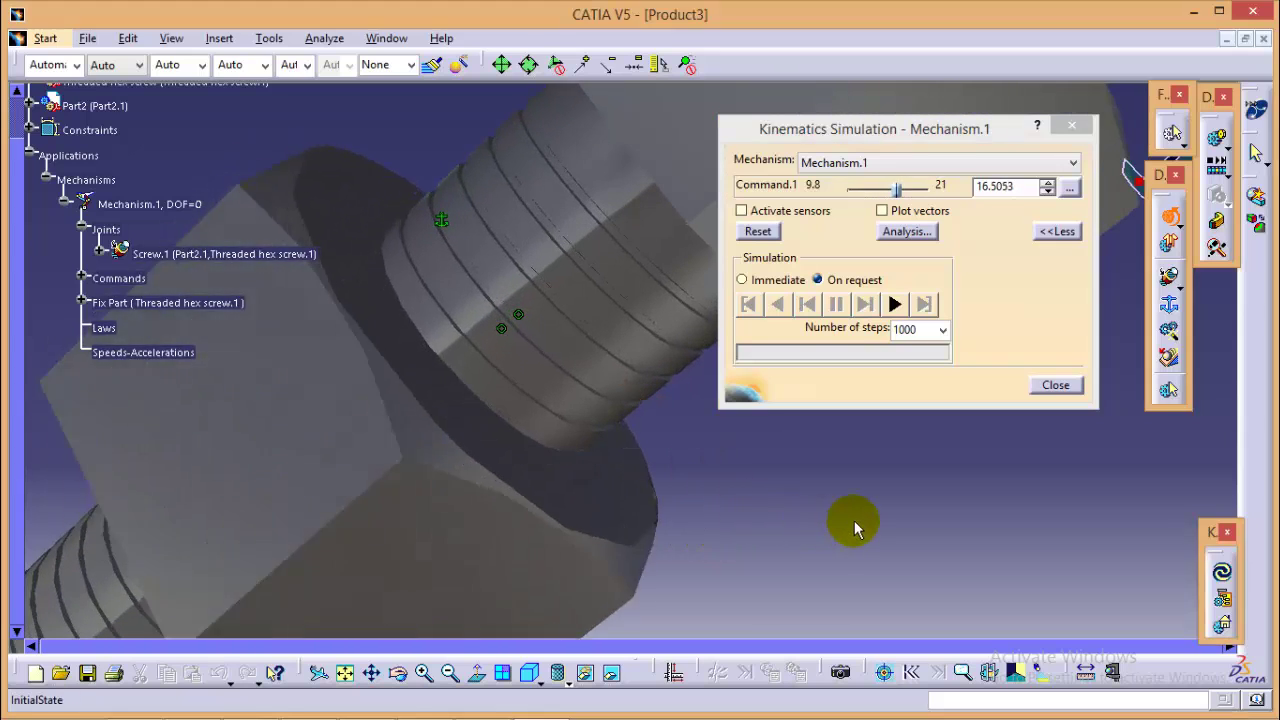
pyautogui.moveTo(855, 530); pyautogui.dragTo(171, 423, button='middle')
pyautogui.moveTo(908, 140); pyautogui.dragTo(1080, 116)
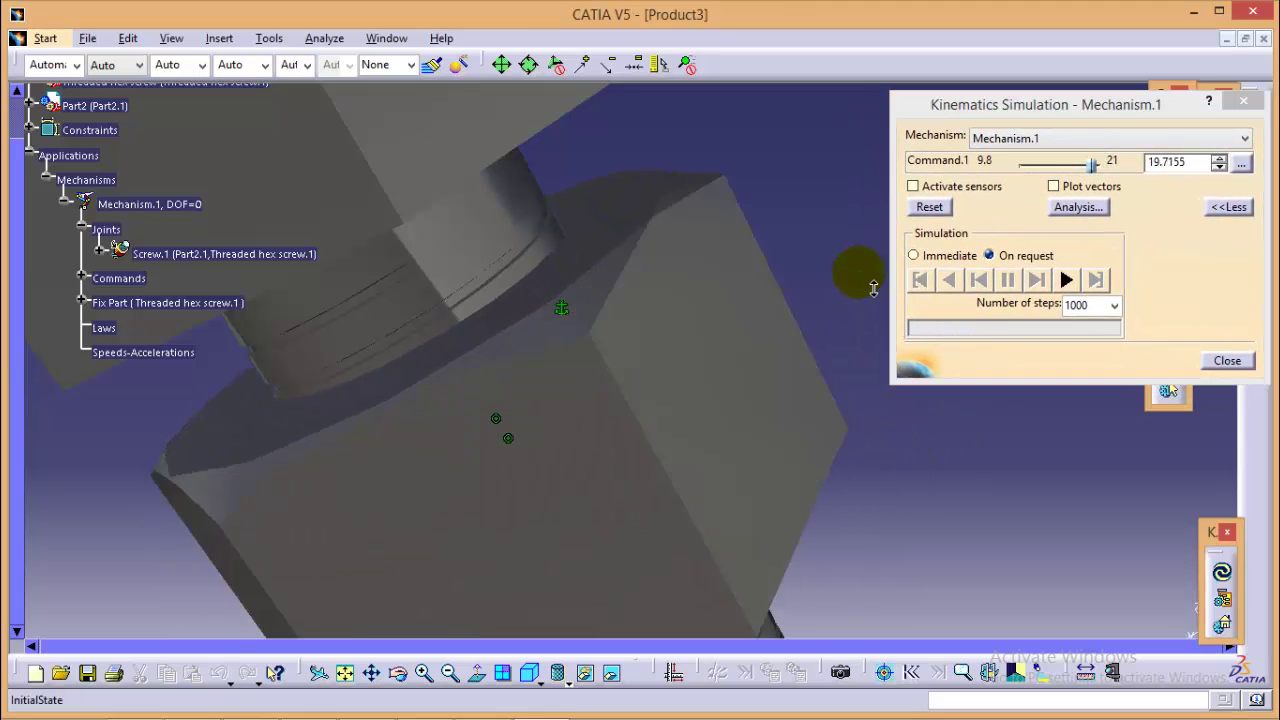
pyautogui.moveTo(873, 288); pyautogui.dragTo(846, 395, button='middle')
pyautogui.moveTo(806, 474); pyautogui.dragTo(809, 334, button='middle')
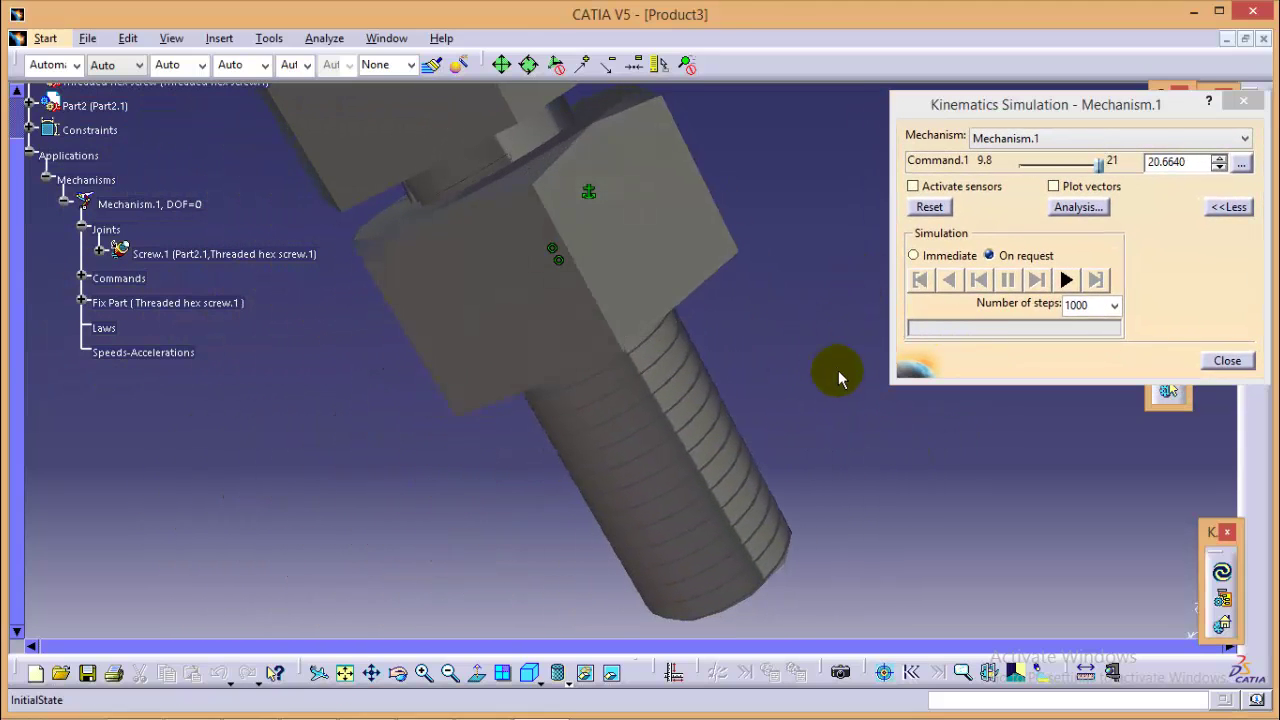
# Set Command.1 to about 10.36, play the nut's travel back to the screw's free end, and close the simulation
pyautogui.moveTo(1097, 168); pyautogui.dragTo(1032, 184)
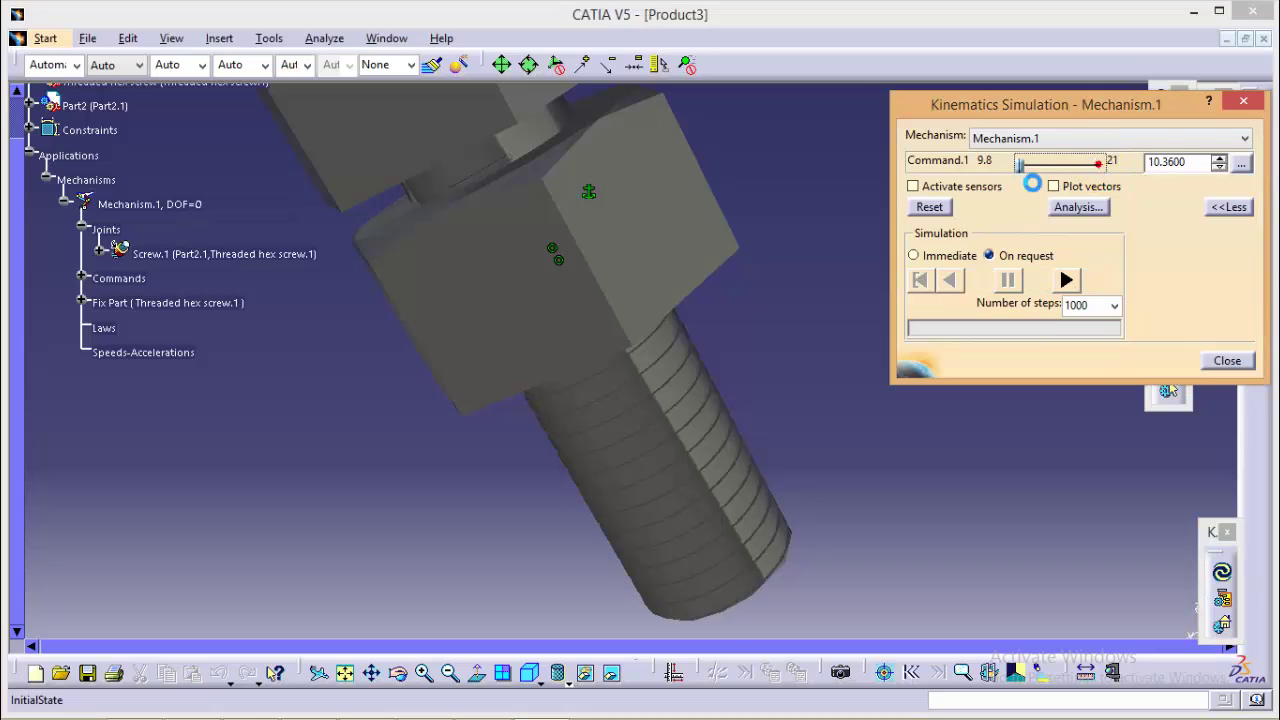
pyautogui.click(1067, 281)
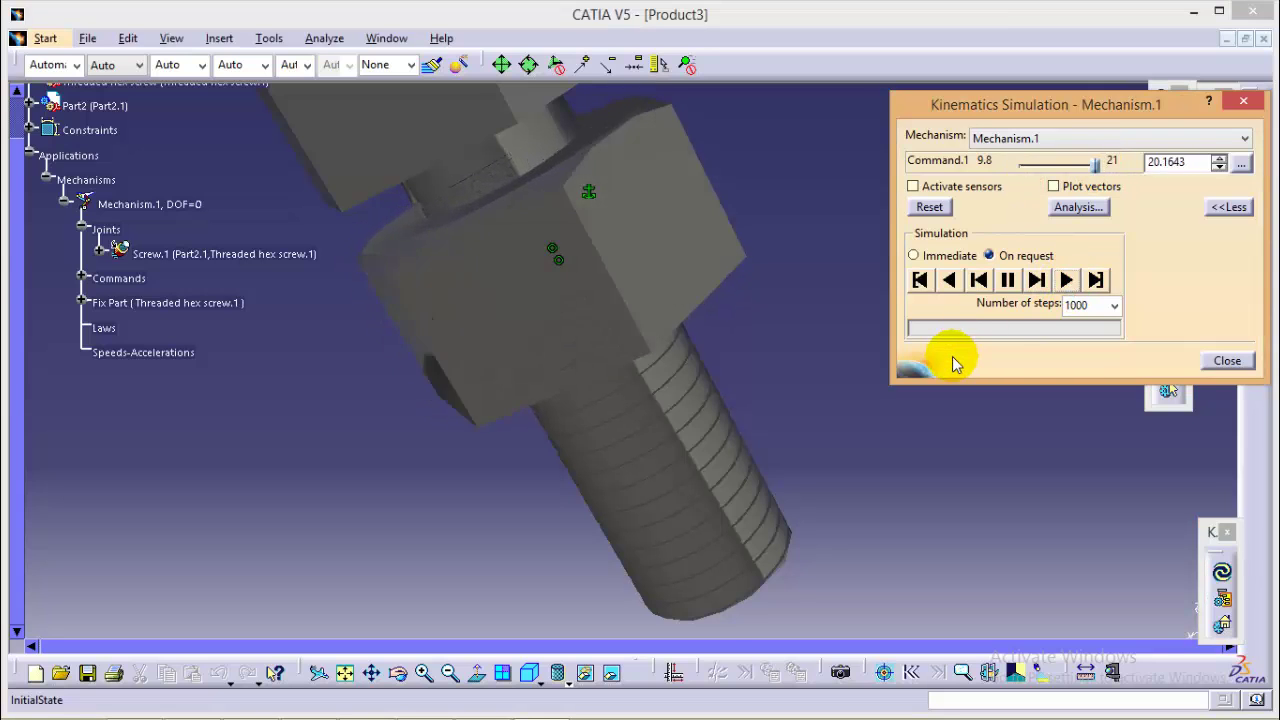
pyautogui.moveTo(447, 533); pyautogui.dragTo(705, 601, button='middle')
pyautogui.moveTo(826, 606); pyautogui.dragTo(654, 575, button='middle')
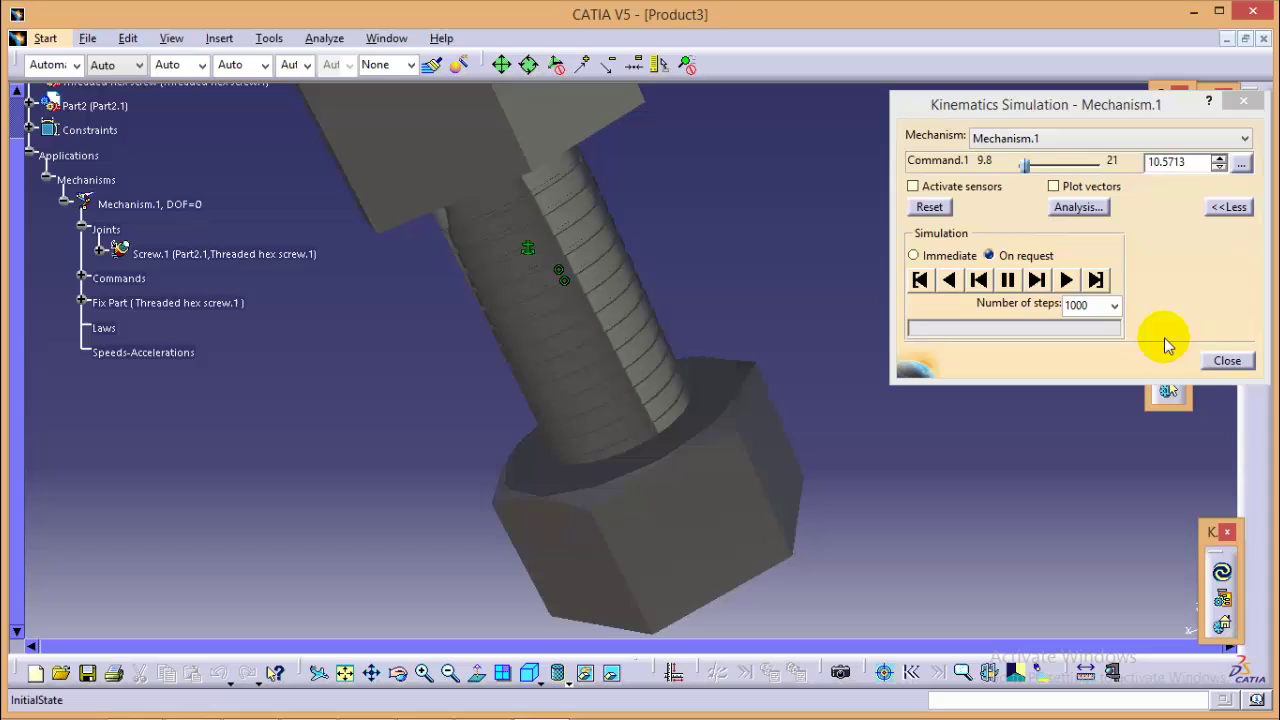
pyautogui.click(1228, 361)
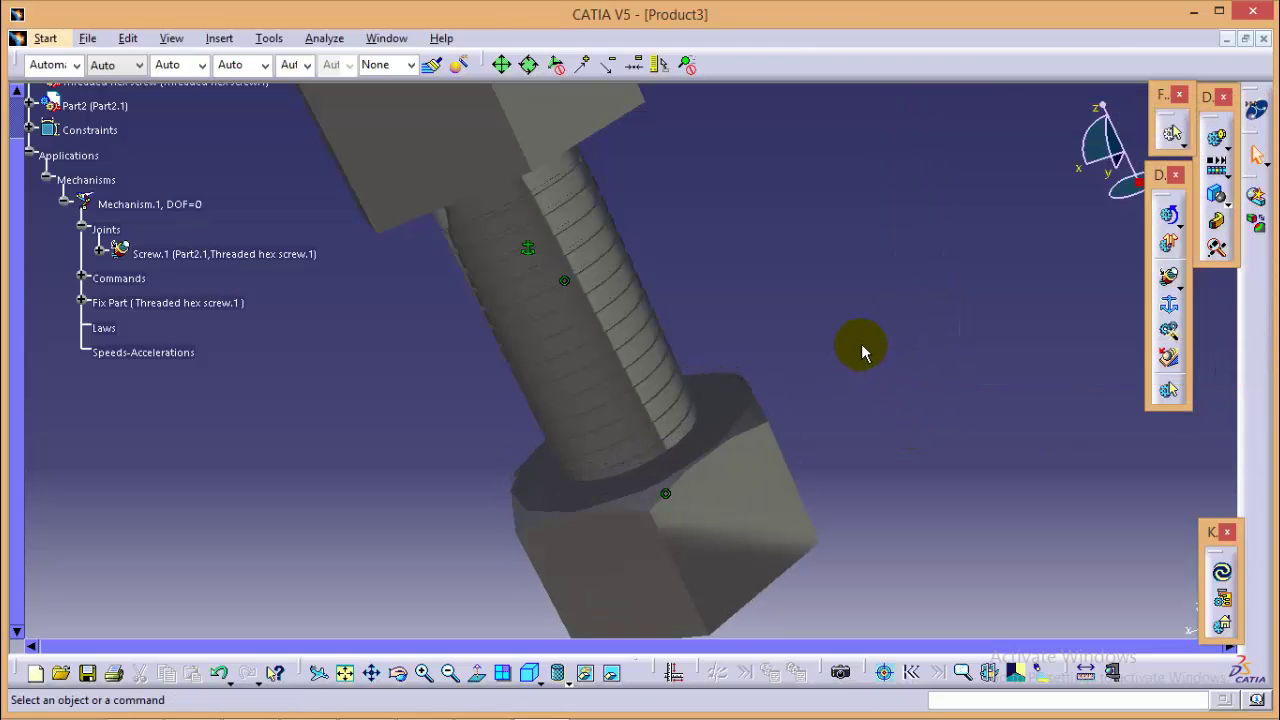